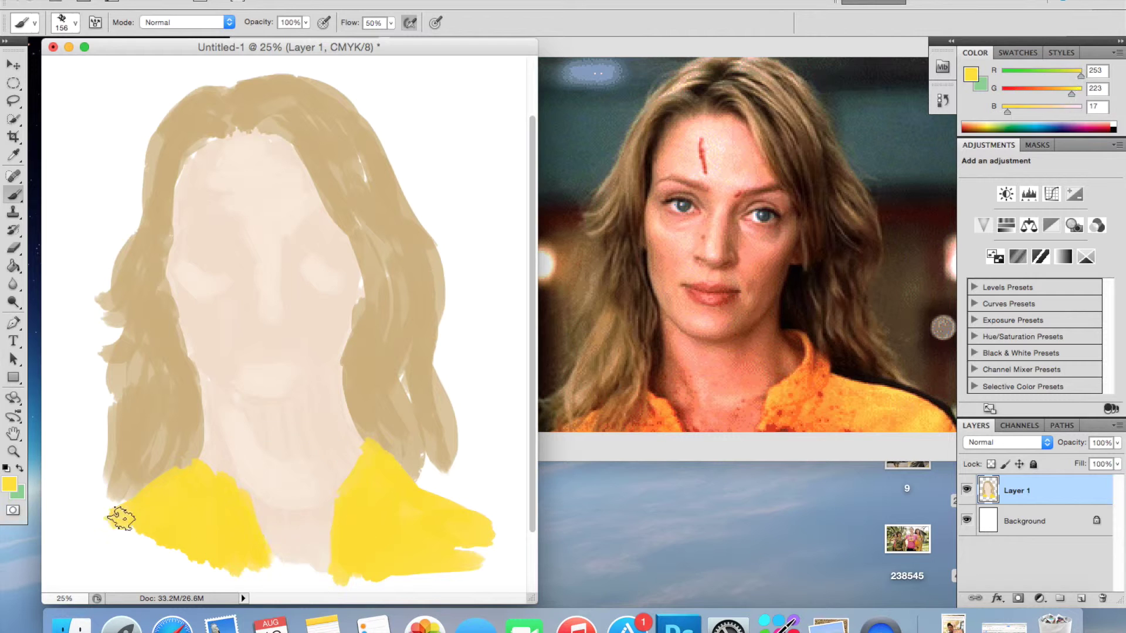
Widen the yellow jacket strokes, darken the hair, and extend the neck and jacket edge in pale skin tone.
drag(258, 99, 193, 141)
drag(369, 346, 375, 423)
alt+click(204, 401)
click(9, 483)
click(721, 82)
mouse_move(328, 411)
mouse_down()
mouse_move(338, 457)
mouse_move(327, 482)
mouse_up()
Paint white eye whites into both eyes and dark brows above them.
alt+click(499, 352)
click(214, 253)
click(321, 252)
drag(294, 226, 334, 221)
drag(178, 229, 339, 244)
Add grey shadows around the eyes and down the side of the nose.
alt+click(314, 233)
alt+click(238, 217)
drag(247, 322, 288, 323)
alt+click(258, 252)
drag(261, 252, 261, 308)
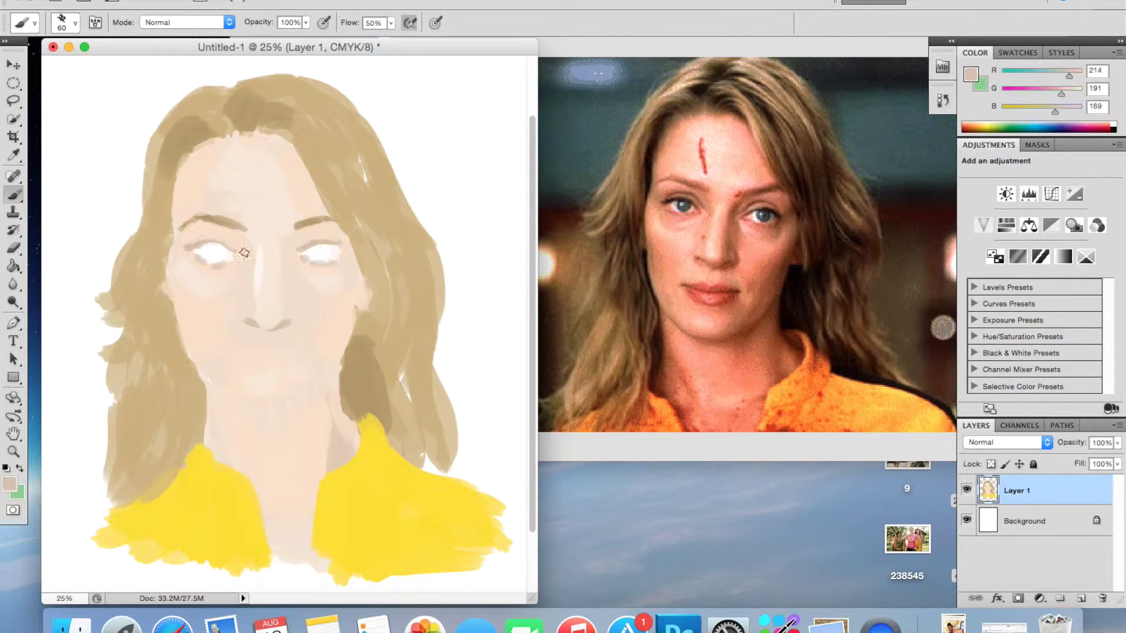
Dab teal irises into both eyes and darken the eyeliner above them.
click(9, 484)
click(683, 205)
click(638, 241)
click(213, 252)
click(638, 241)
click(322, 252)
drag(238, 248, 214, 245)
drag(299, 249, 337, 246)
Paint red lips and rework the shadow down the nose.
click(10, 484)
click(713, 296)
drag(235, 353, 296, 356)
alt+click(241, 326)
drag(241, 325, 243, 304)
Lighten the areas under the eyes and the bridge of the nose with pale skin tones.
alt+click(258, 282)
drag(187, 263, 349, 252)
alt+click(227, 207)
drag(261, 246, 267, 308)
drag(229, 266, 240, 277)
Shade the jaw and cheeks, and add light strokes under the lips and chin.
alt+click(337, 287)
drag(237, 405, 325, 381)
drag(199, 410, 246, 375)
mouse_move(176, 317)
mouse_down()
mouse_move(203, 370)
mouse_move(296, 370)
mouse_up()
drag(220, 404, 282, 393)
Shrink the brush and refine the shape of the lips, sampling their red.
alt+click(188, 164)
right_click(323, 316)
drag(351, 348, 337, 349)
alt+click(264, 357)
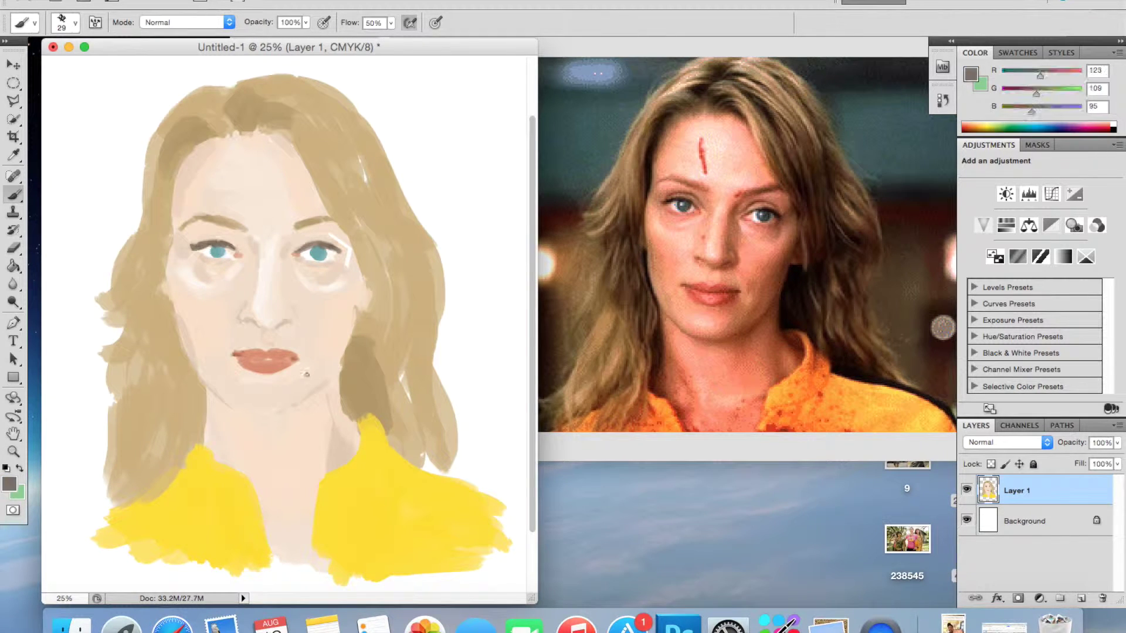
Enlarge the brush slightly and paint a darker stroke along the jawline.
right_click(330, 408)
drag(359, 435, 363, 435)
drag(212, 405, 325, 399)
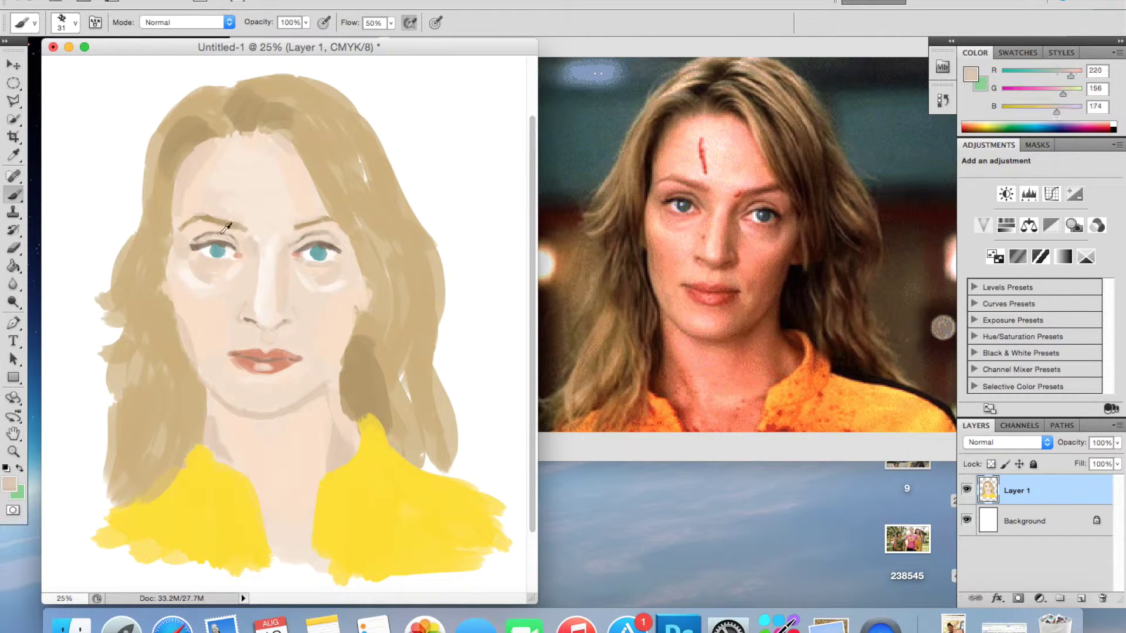
click(9, 484)
Paint pink blush on the right cheek and shadows along the left face edge, neck and chin.
key(Return)
drag(337, 302, 346, 340)
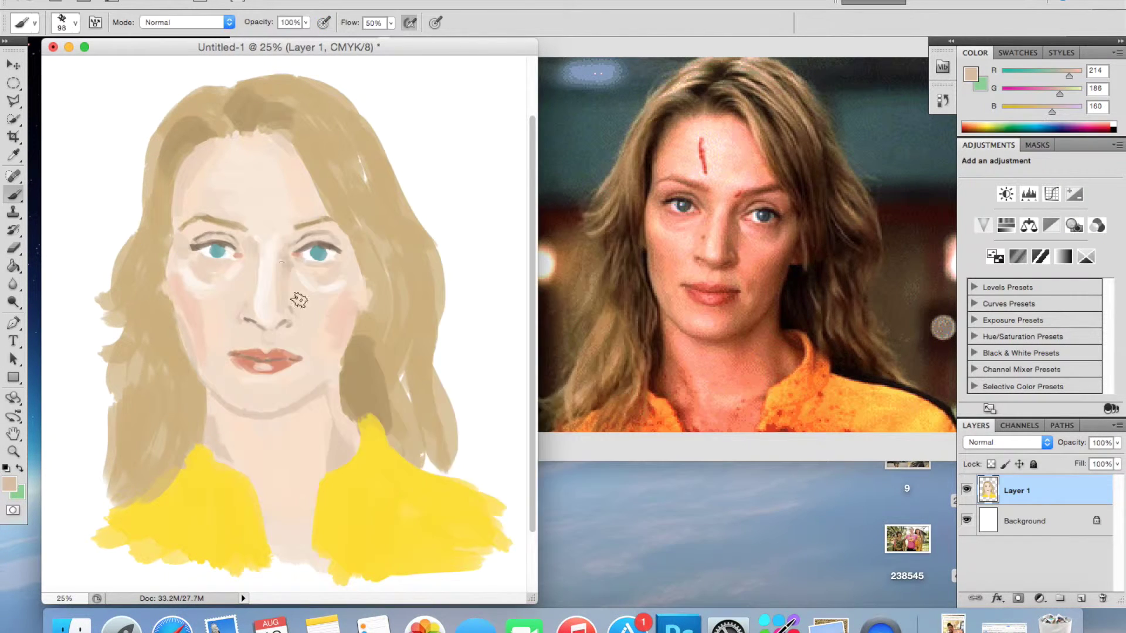
key(bracketleft)
key(bracketleft)
alt+click(271, 308)
drag(199, 134, 170, 234)
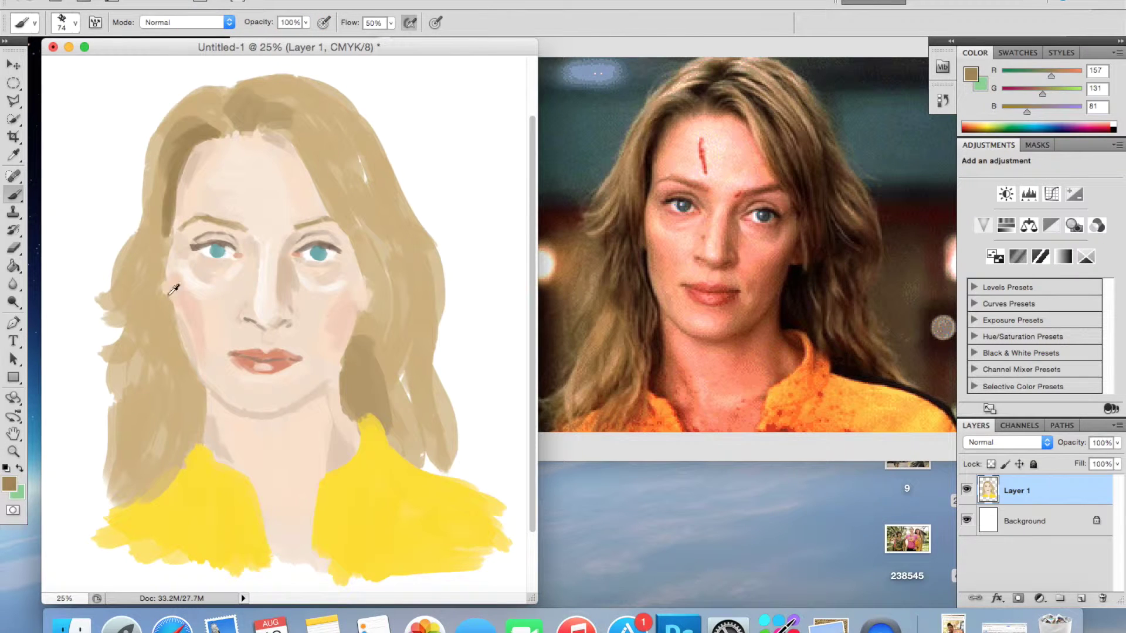
drag(345, 358, 346, 405)
drag(252, 411, 317, 428)
Soften the left cheek, add a darker brown strand atop the hair, and lighten the forehead.
alt+click(291, 434)
alt+click(216, 409)
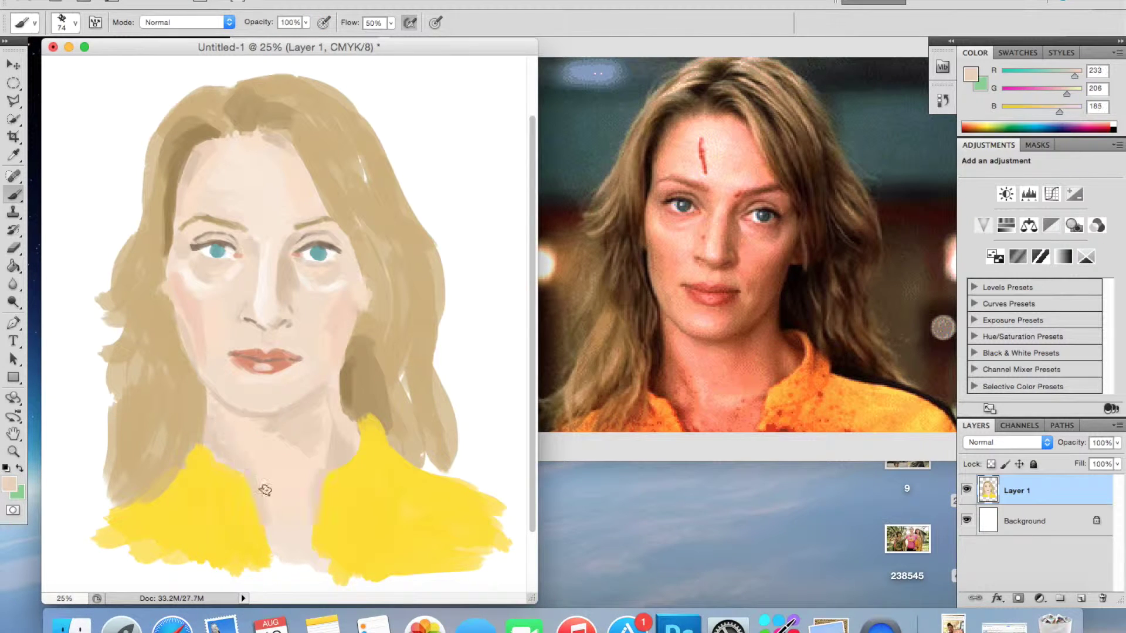
drag(195, 329, 199, 282)
alt+click(346, 270)
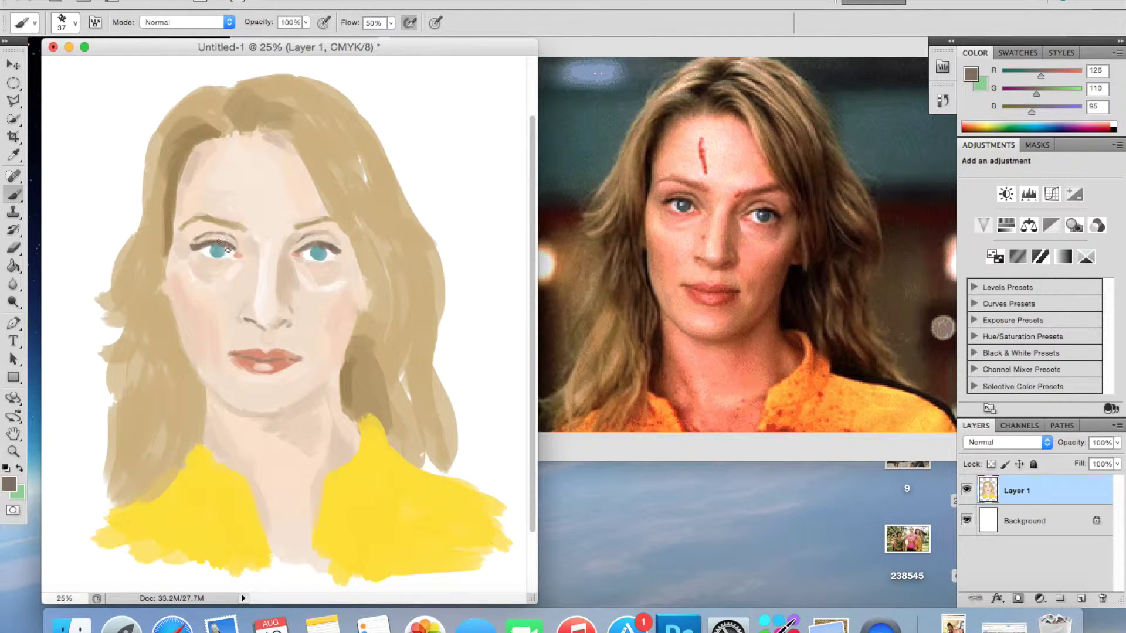
alt+click(214, 102)
drag(202, 115, 230, 98)
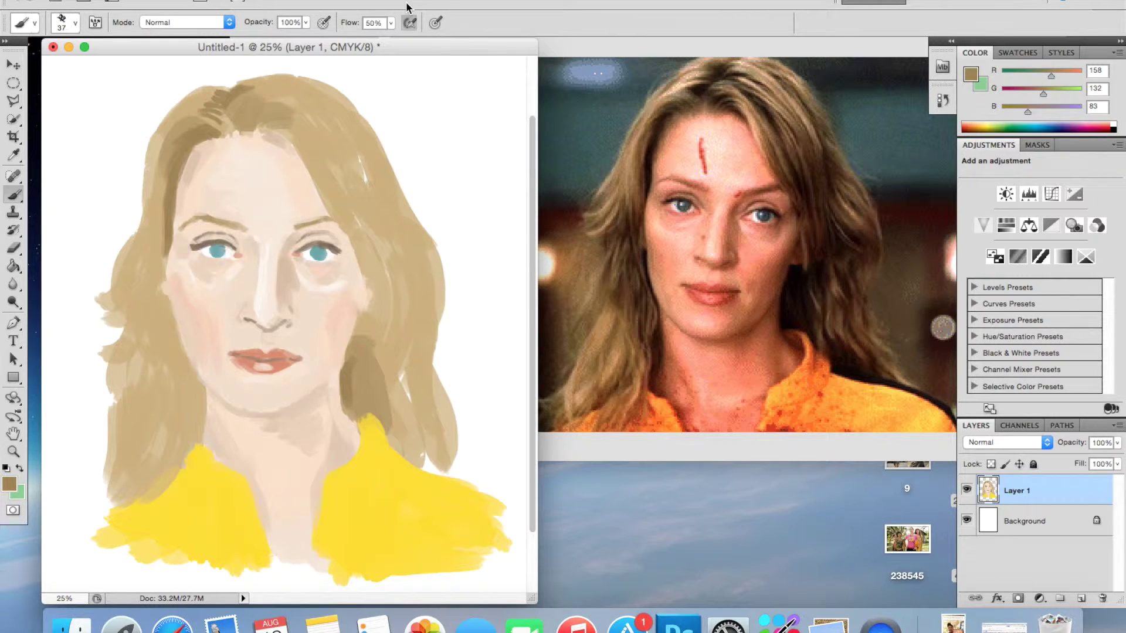
alt+click(281, 332)
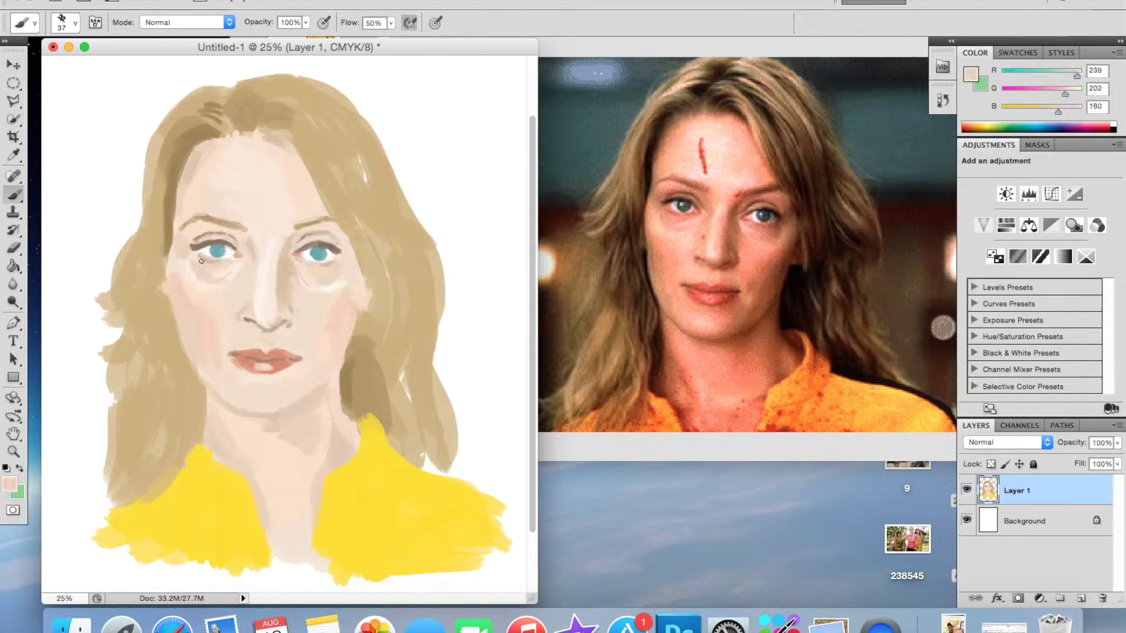
alt+click(217, 251)
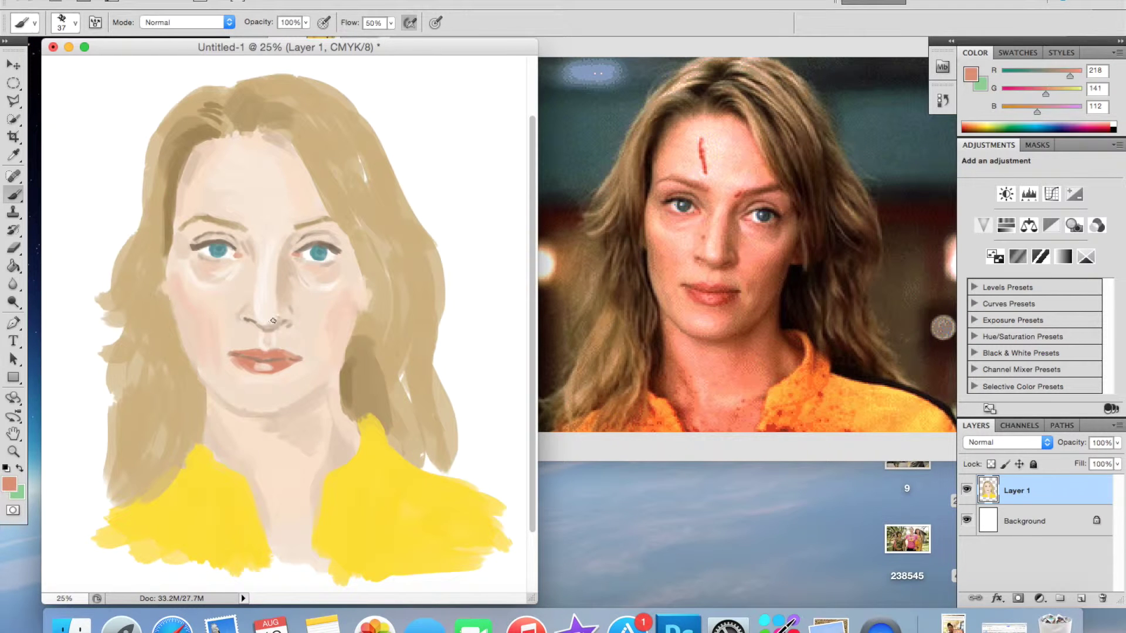
drag(246, 201, 275, 194)
Paint darker hair strands beside the neck and extend the jacket yellow along the left collar.
key(bracketright)
key(bracketright)
key(bracketright)
alt+click(201, 216)
alt+click(360, 352)
drag(360, 282, 346, 440)
alt+click(329, 411)
alt+click(390, 440)
drag(207, 463, 195, 441)
Add a dark hair strand along the left cheek and repaint its cheek edge.
alt+click(360, 377)
drag(162, 296, 182, 370)
alt+click(178, 347)
drag(167, 302, 179, 366)
Paint a black stripe across the yellow jacket's right shoulder.
alt+click(252, 387)
click(9, 484)
click(283, 469)
click(634, 252)
drag(398, 460, 516, 513)
key(bracketleft)
key(bracketleft)
key(bracketleft)
Paint brown hair strands down the right side and along the top of the hair.
click(9, 483)
click(634, 243)
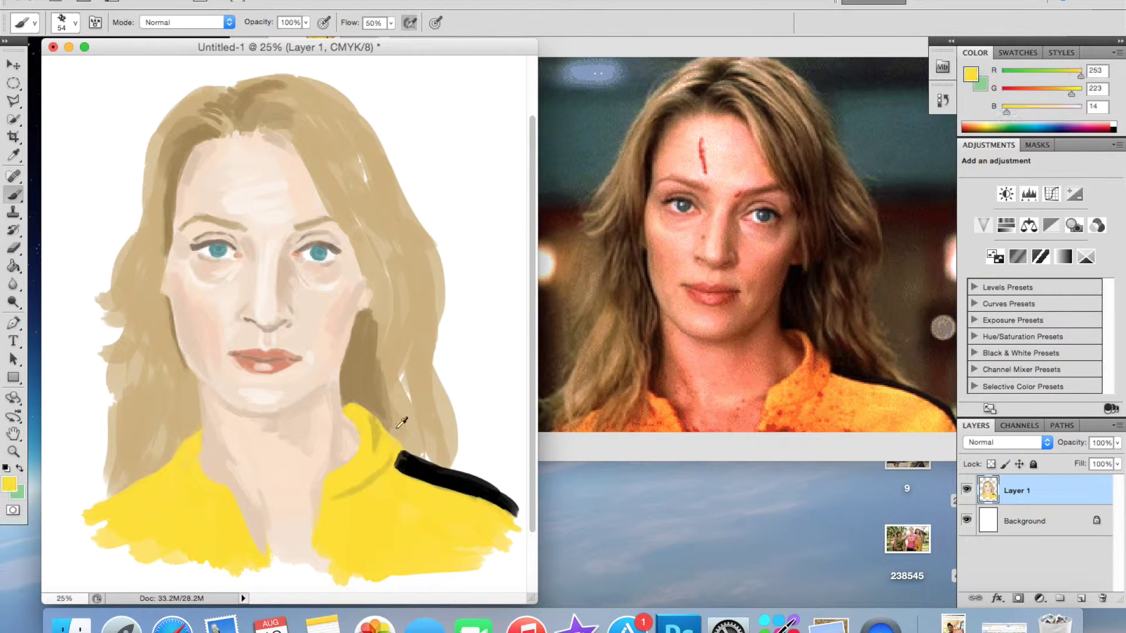
drag(373, 381, 422, 455)
drag(381, 206, 460, 469)
drag(437, 399, 476, 480)
drag(258, 105, 346, 200)
drag(331, 153, 385, 276)
mouse_move(261, 117)
mouse_down()
mouse_move(317, 176)
mouse_move(404, 398)
mouse_up()
Rework the hair with beige, brown and tan strands on both sides and across the top.
alt+click(331, 208)
drag(305, 141, 398, 393)
alt+click(352, 258)
drag(194, 369, 176, 434)
alt+click(409, 373)
drag(147, 193, 94, 411)
drag(176, 123, 123, 241)
drag(452, 235, 423, 404)
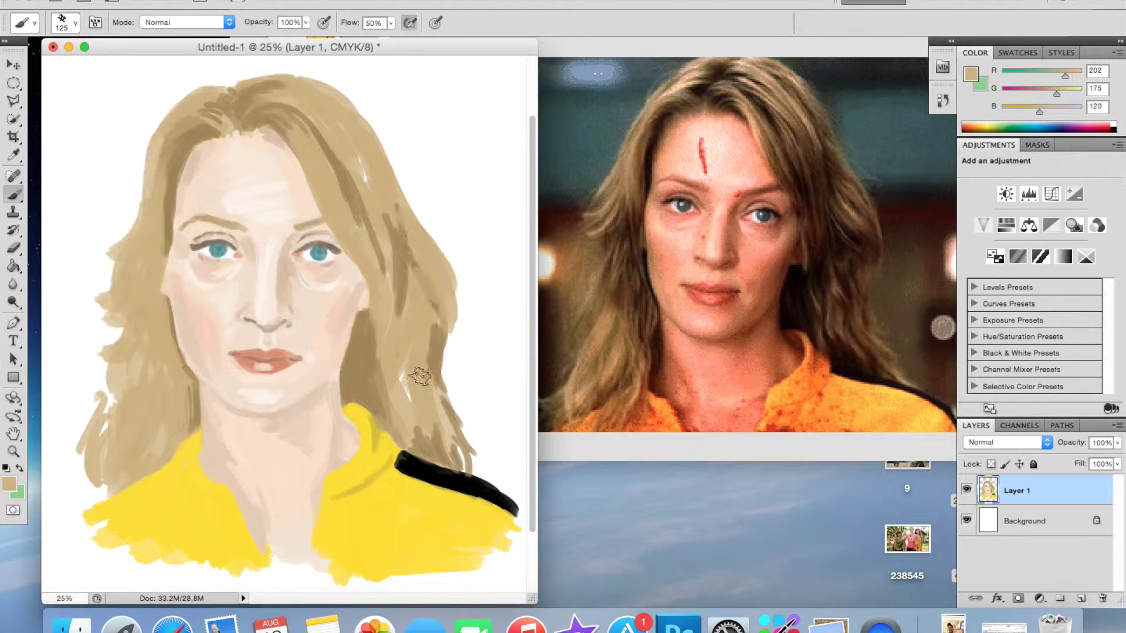
key(bracketright)
key(bracketright)
key(bracketright)
drag(411, 223, 245, 85)
alt+click(222, 136)
Paint a darker strand along the right cheek and fill in the lower-left hair strand.
drag(344, 370, 366, 288)
alt+click(367, 317)
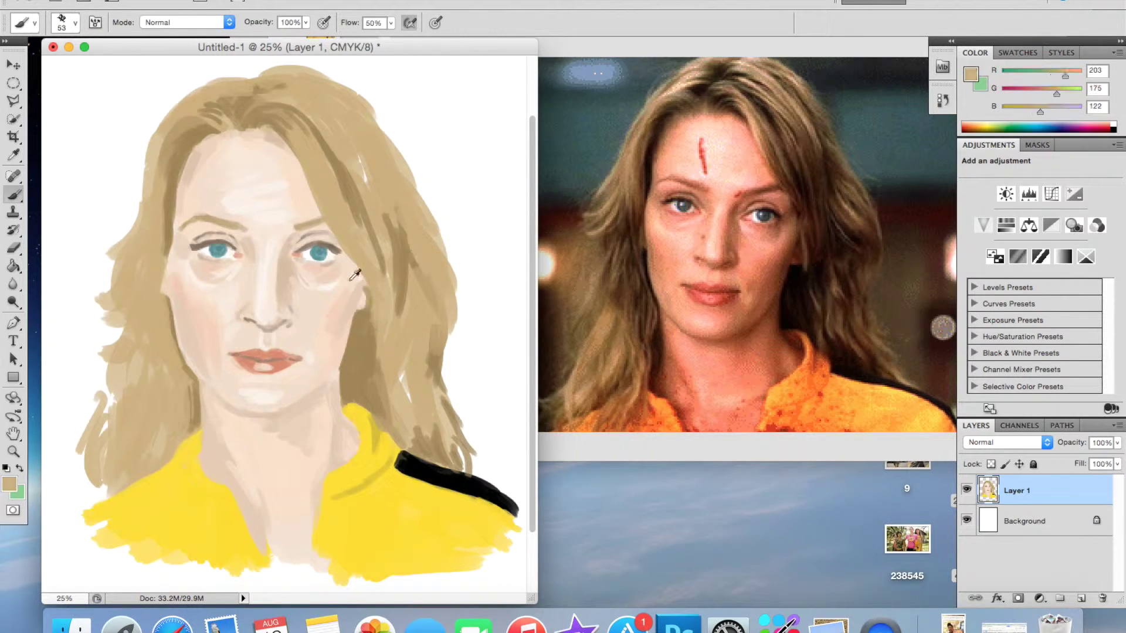
alt+click(185, 351)
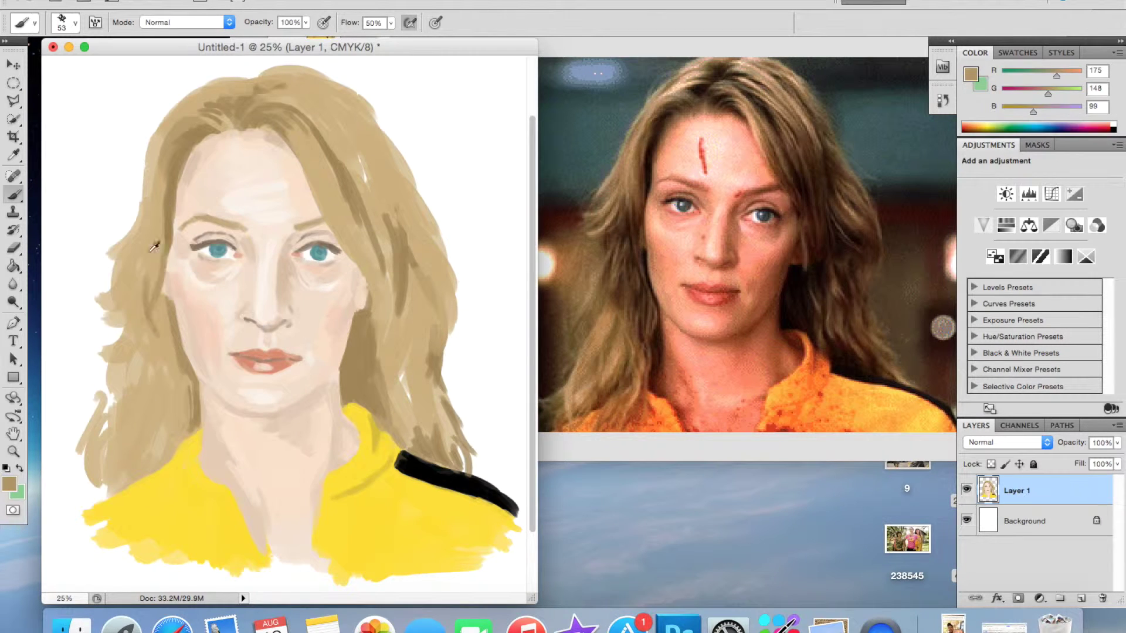
drag(114, 389, 88, 422)
alt+click(124, 370)
alt+click(188, 146)
alt+click(169, 155)
With a larger brush, add darker strokes through the right and left hair.
key(bracketright)
key(bracketright)
key(bracketright)
mouse_move(423, 375)
mouse_down()
mouse_move(409, 204)
mouse_move(352, 117)
mouse_up()
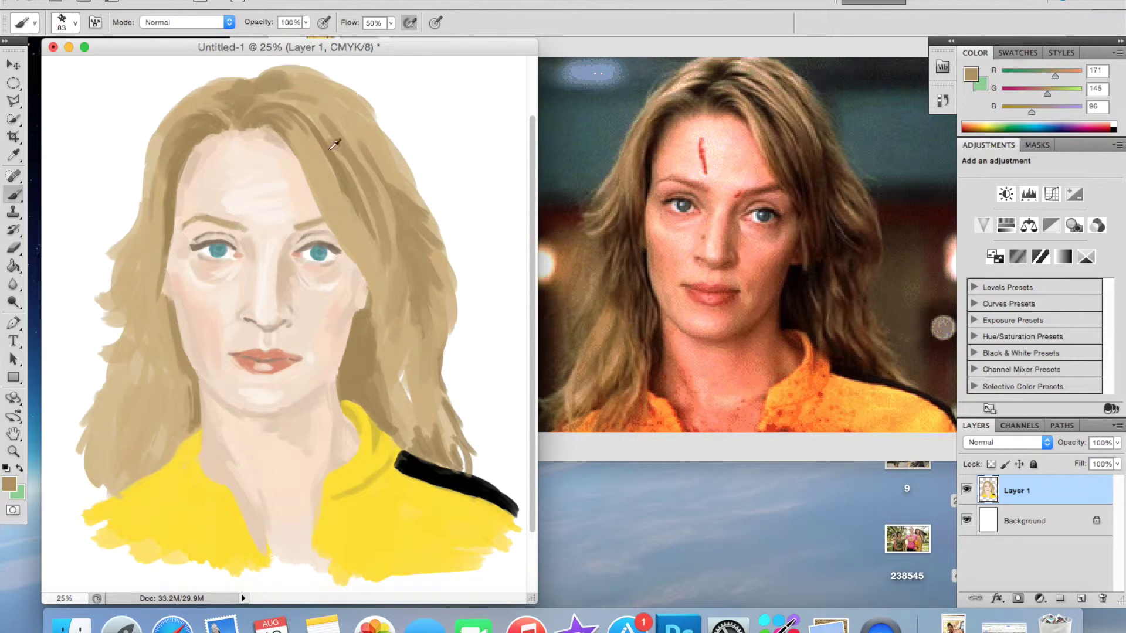
drag(434, 293, 411, 434)
alt+click(188, 359)
drag(154, 440, 159, 352)
Paint deeper brown strands near the parting, then shrink the brush and sample face colours.
click(9, 484)
click(634, 206)
drag(262, 96, 302, 71)
right_click(317, 310)
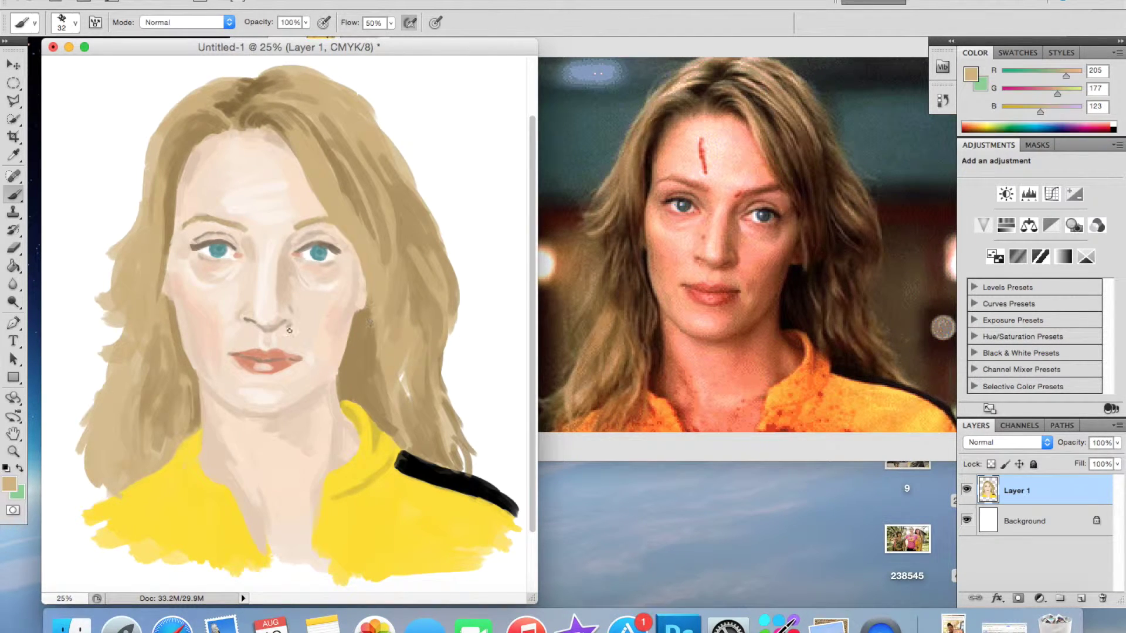
alt+click(304, 335)
alt+click(330, 255)
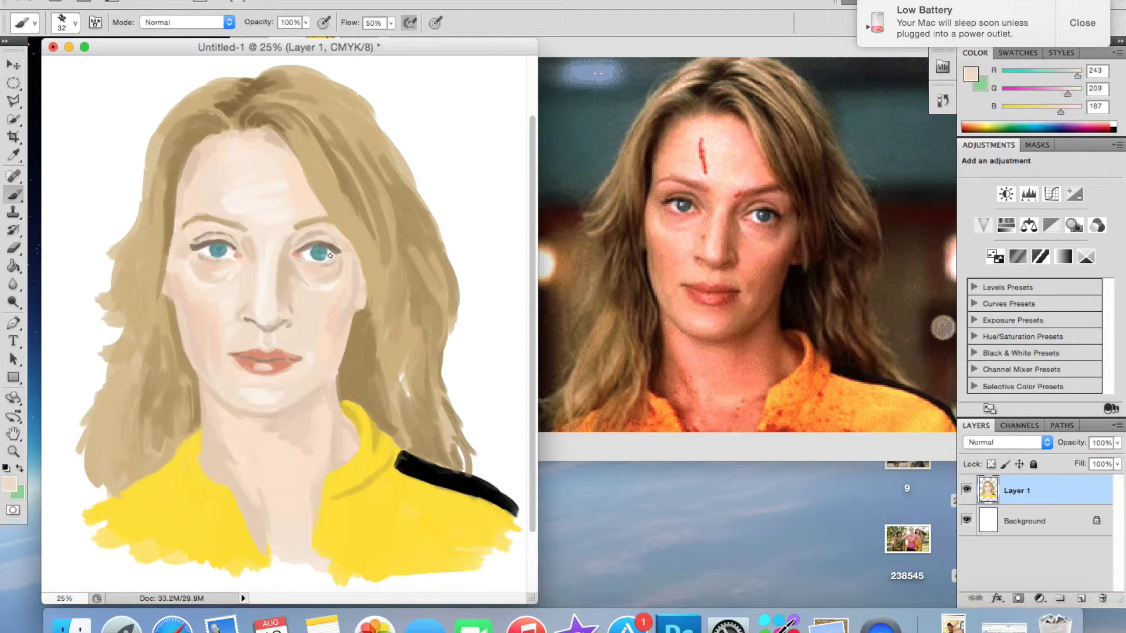
alt+click(322, 255)
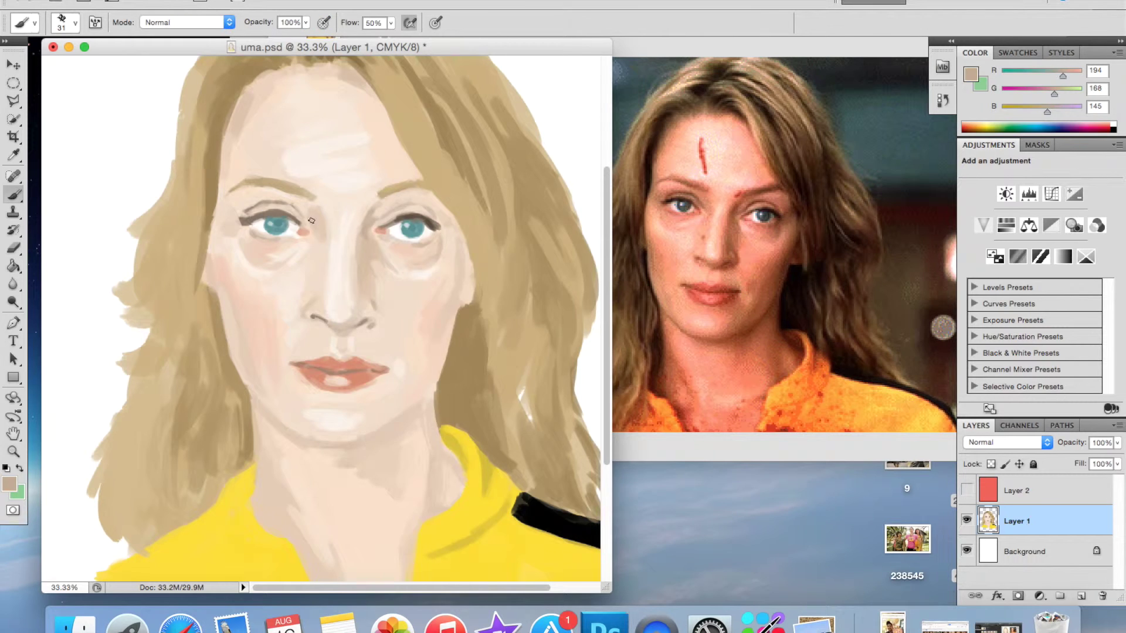
Sample near-white and lip red, then shrink the brush for fine eye and lip detail.
alt+click(285, 226)
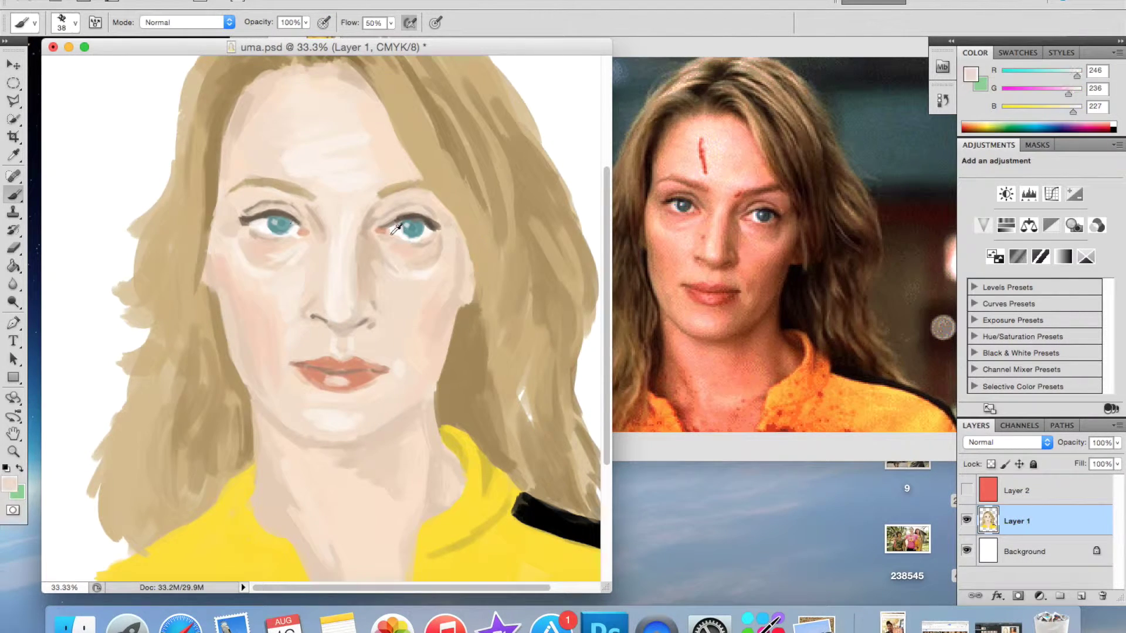
click(9, 484)
key(Return)
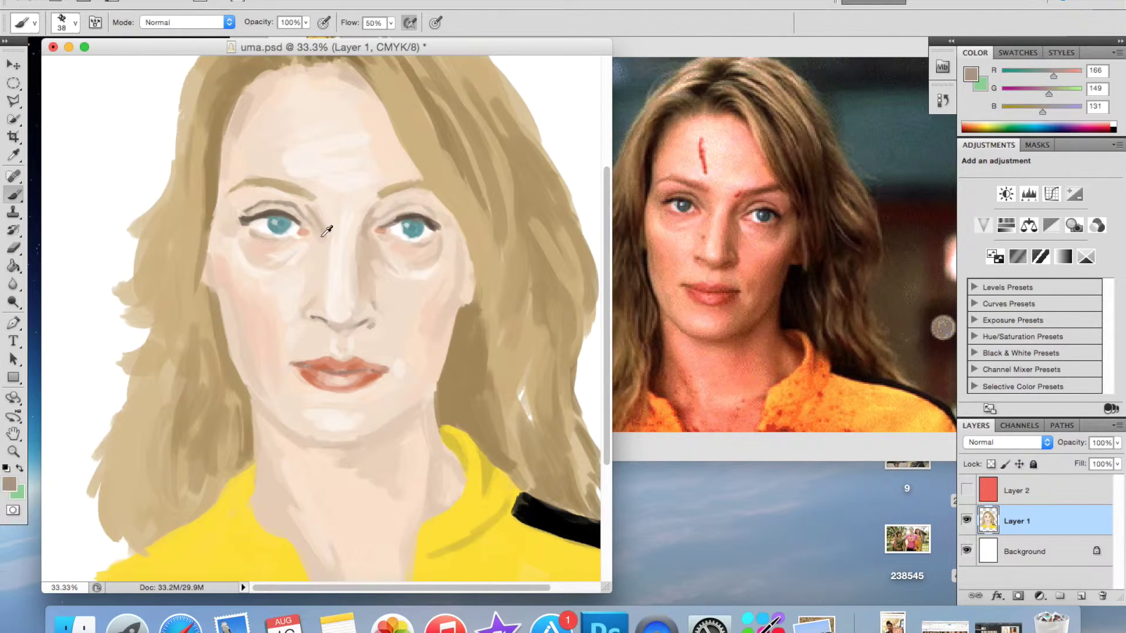
alt+click(261, 266)
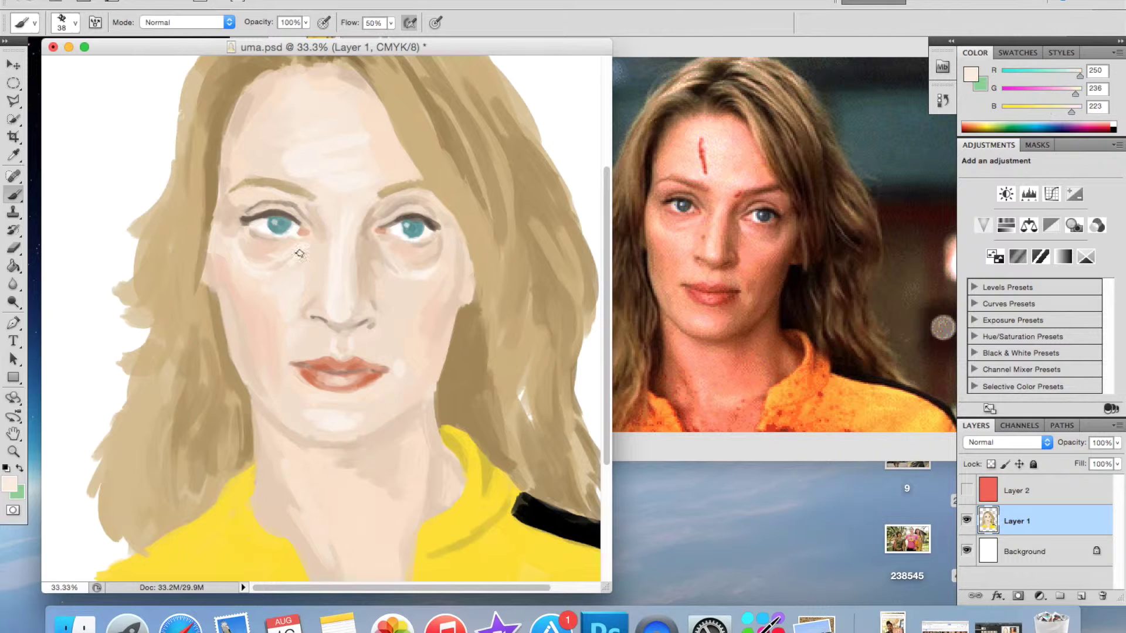
key(bracketleft)
key(bracketleft)
key(bracketleft)
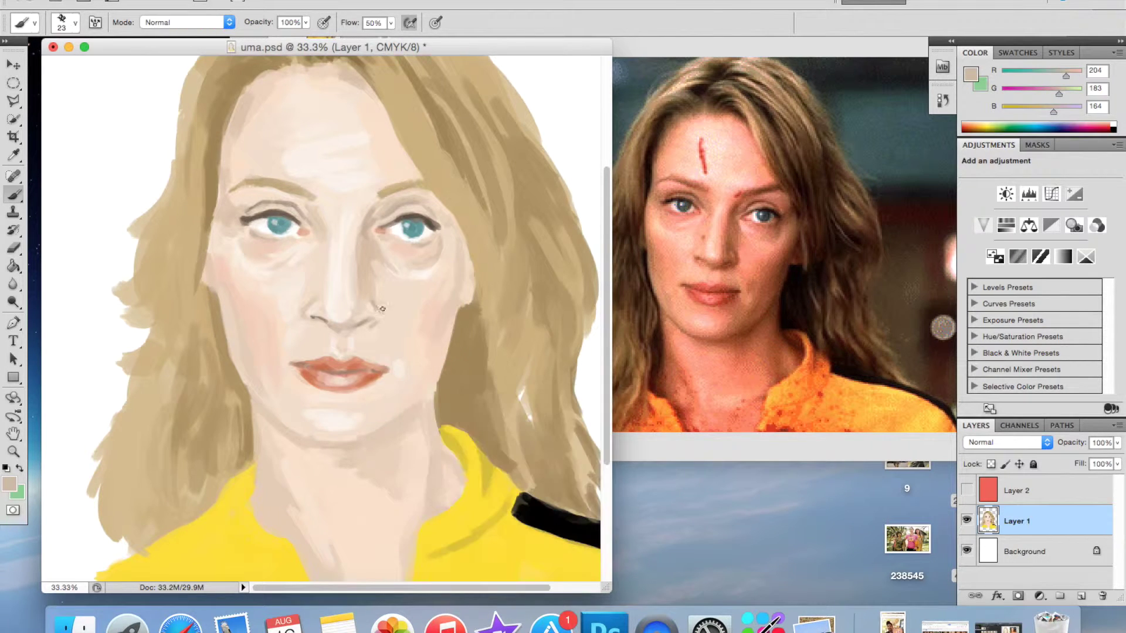
Enlarge the brush and sample skin from between the eyes for broader face shading.
right_click(367, 292)
alt+click(365, 215)
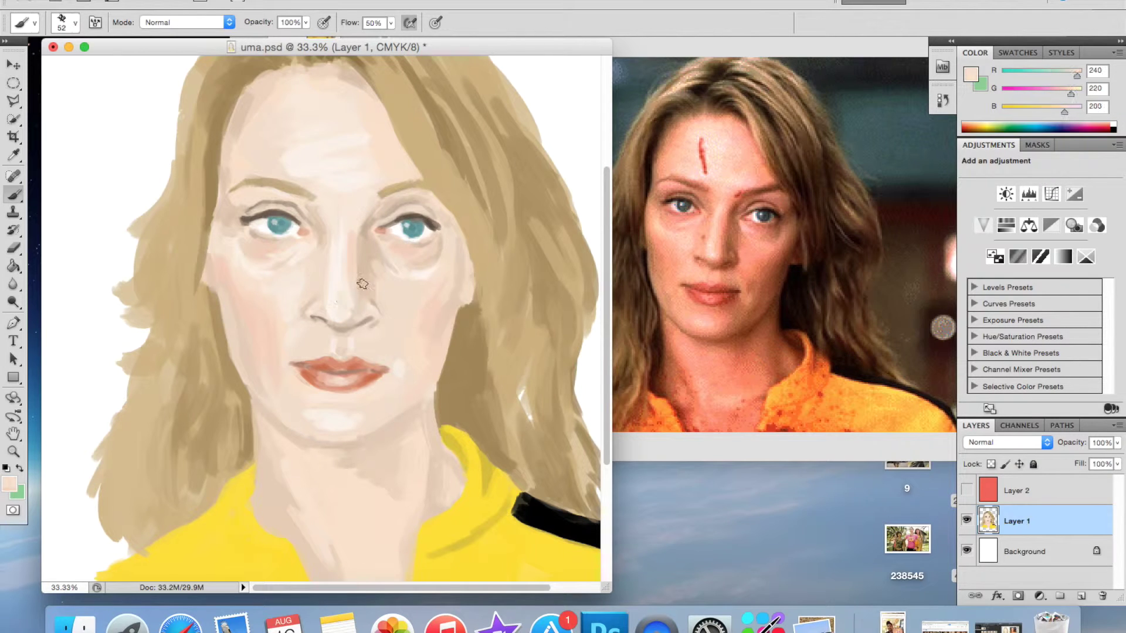
alt+click(326, 212)
right_click(399, 164)
alt+click(363, 111)
scroll(417, 296, down, 5)
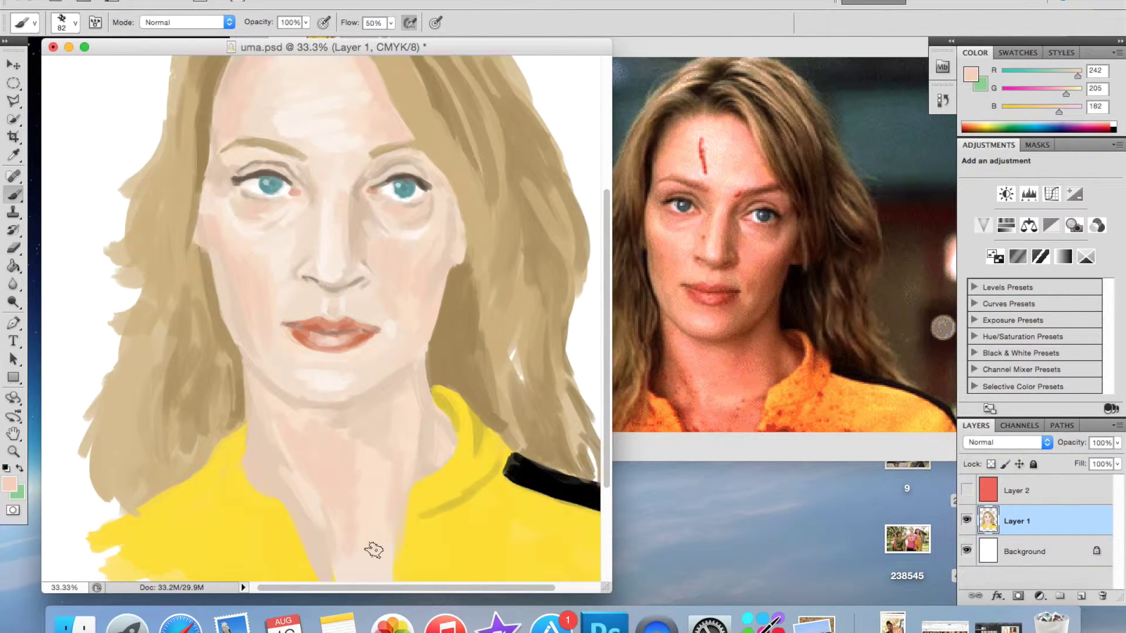
Shade and highlight the neck, collar and under-chin area with sampled skin tones.
alt+click(270, 376)
mouse_move(244, 375)
mouse_down()
mouse_move(329, 487)
mouse_move(262, 317)
mouse_up()
alt+click(261, 297)
mouse_move(446, 376)
mouse_down()
mouse_move(455, 313)
mouse_move(478, 352)
mouse_up()
alt+click(410, 422)
drag(411, 422, 345, 507)
alt+click(470, 380)
mouse_move(461, 340)
mouse_down()
mouse_move(363, 312)
mouse_move(444, 146)
mouse_up()
alt+click(396, 300)
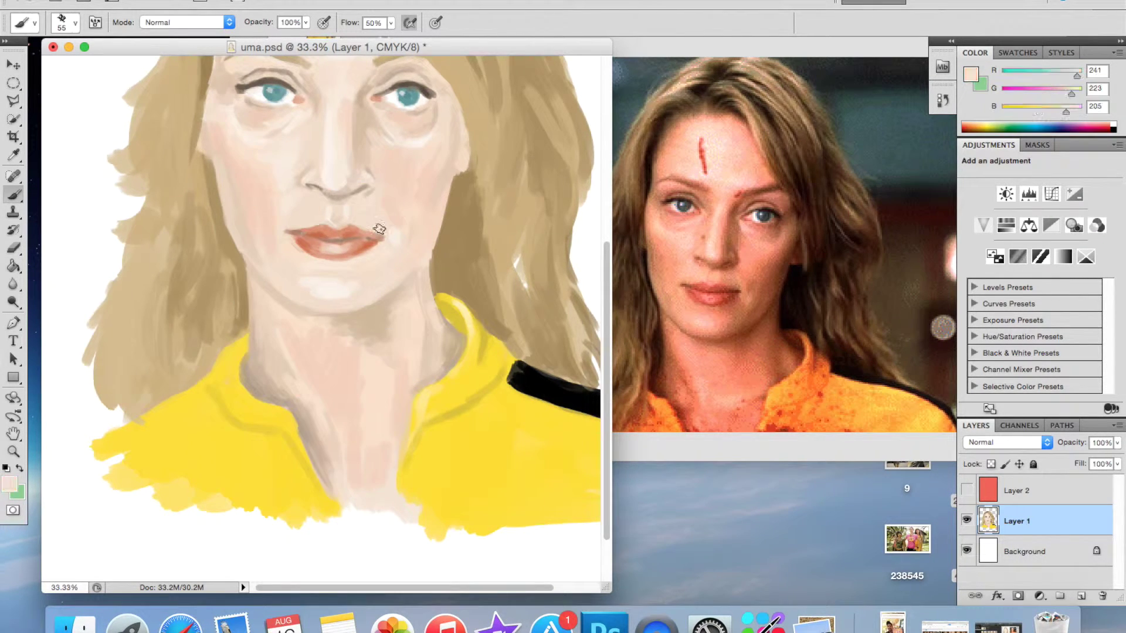
drag(387, 311, 363, 337)
alt+click(462, 162)
Extend the black stripe along the shoulder using black sampled from it.
scroll(451, 159, up, 3)
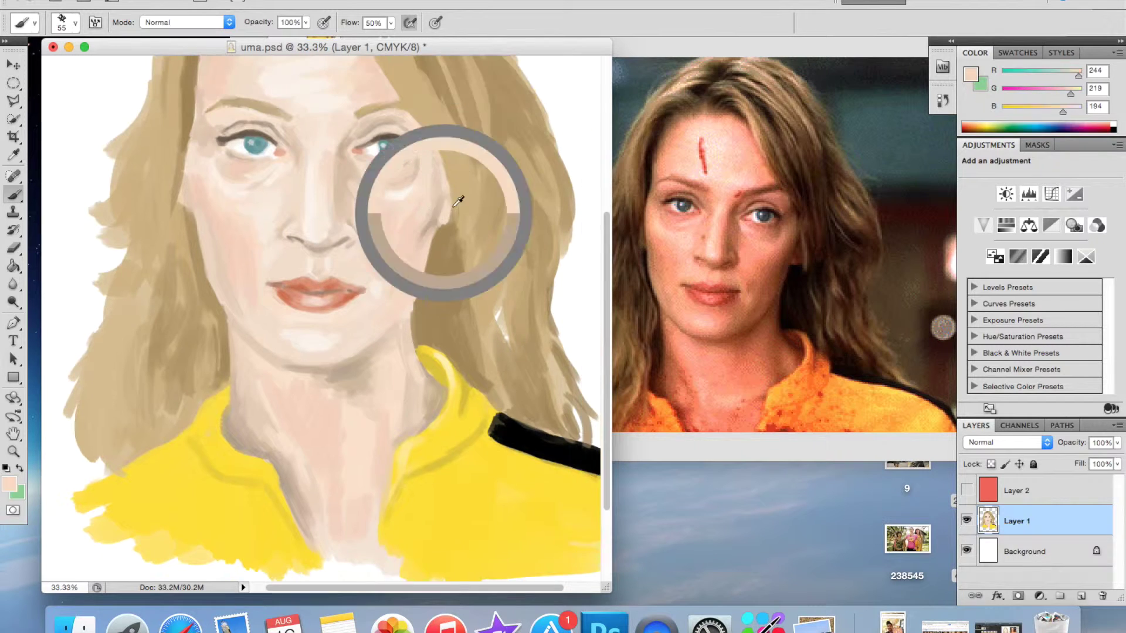
scroll(453, 233, up, 2)
alt+click(510, 434)
drag(493, 328, 528, 422)
scroll(472, 303, down, 1)
scroll(446, 264, up, 4)
Smooth the cheek skin beneath the eye with a smaller brush.
right_click(437, 355)
scroll(375, 352, down, 1)
alt+click(384, 321)
alt+click(393, 336)
mouse_move(392, 336)
mouse_down()
mouse_move(354, 371)
mouse_move(409, 352)
mouse_up()
Sample hair tan, mid and warm skin tones, and eyebrow tan from the face.
alt+click(401, 240)
alt+click(405, 359)
alt+click(323, 324)
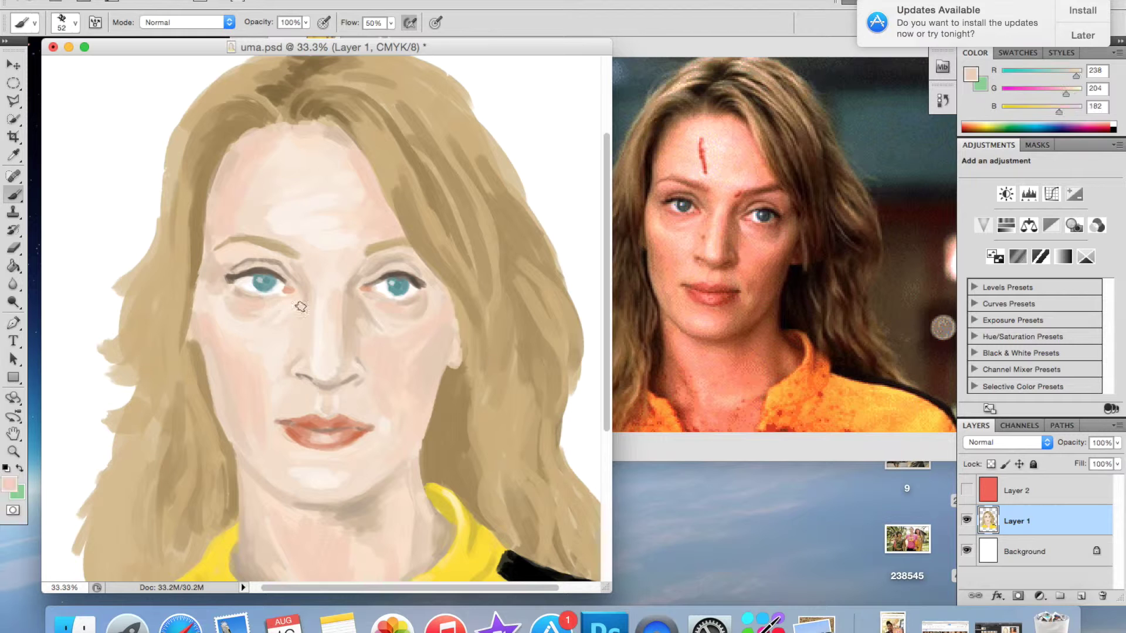
alt+click(434, 272)
alt+click(276, 246)
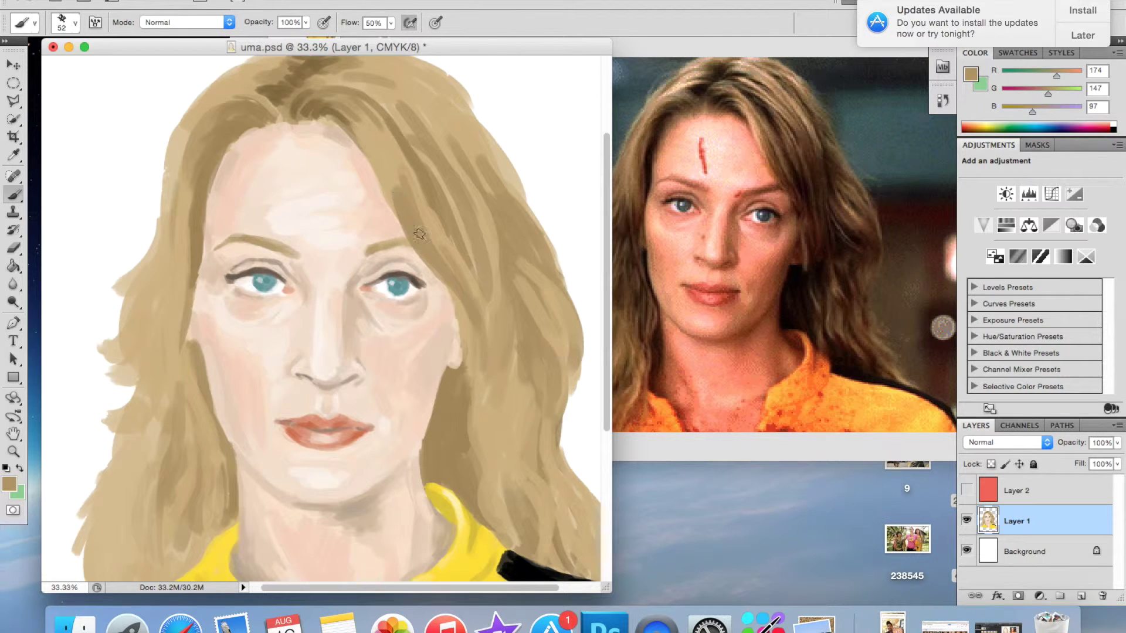
scroll(415, 244, down, 3)
scroll(352, 234, up, 5)
Pick up a darker hair tan at the crown with a finer brush.
key(bracketleft)
key(bracketleft)
key(bracketleft)
alt+click(253, 194)
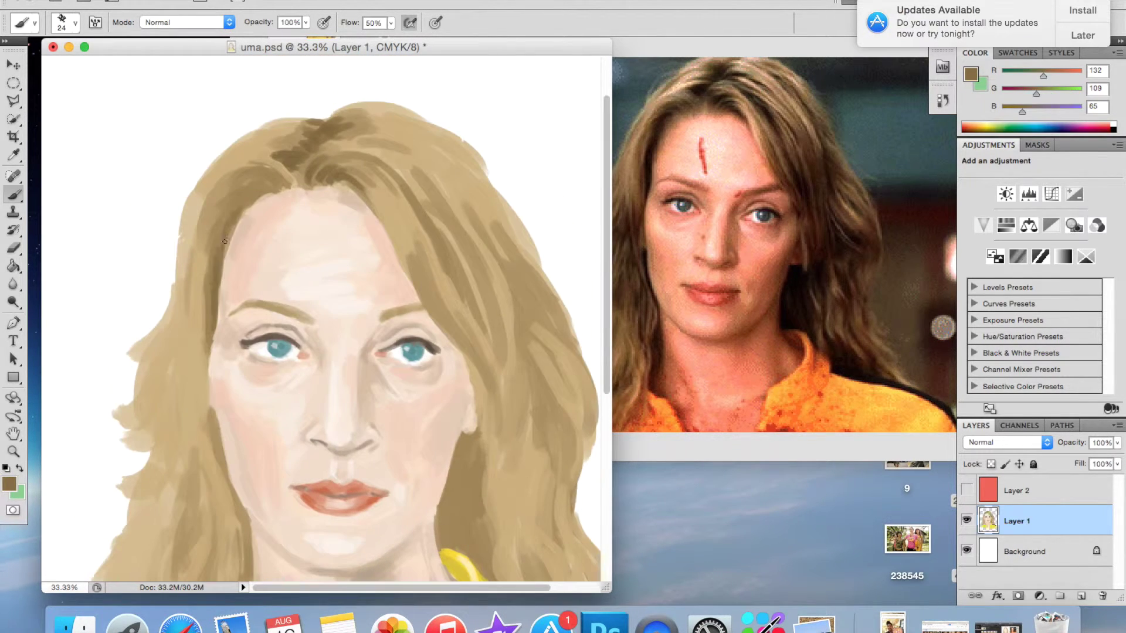
alt+click(252, 193)
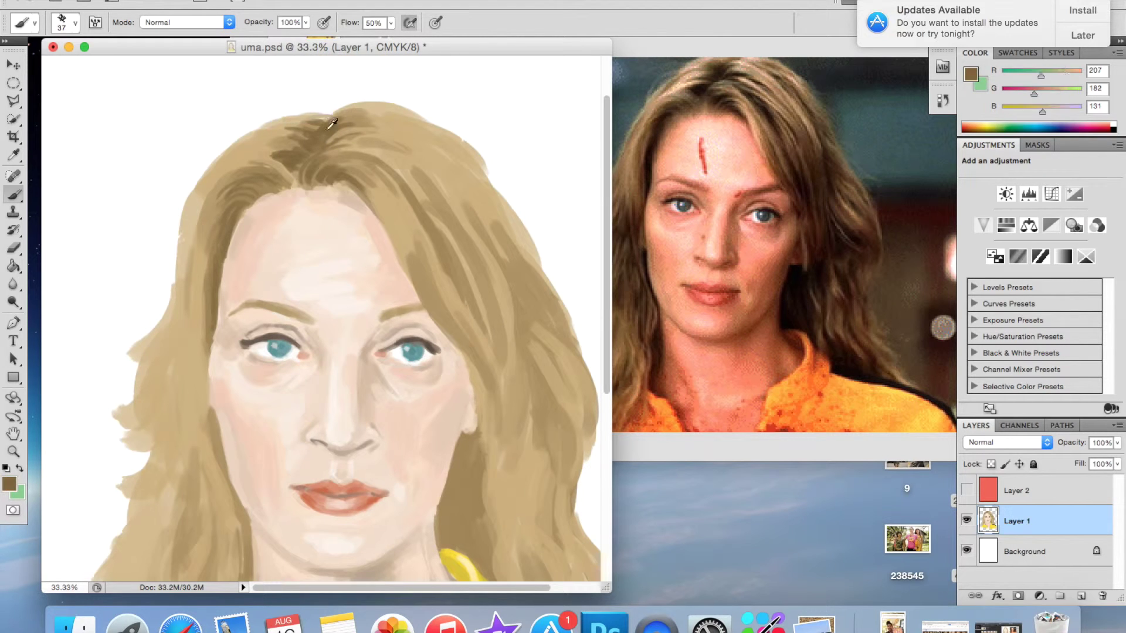
scroll(424, 448, down, 3)
Sample the jacket's yellow, resizing the brush for jacket and fine detail work.
right_click(433, 401)
scroll(434, 399, down, 7)
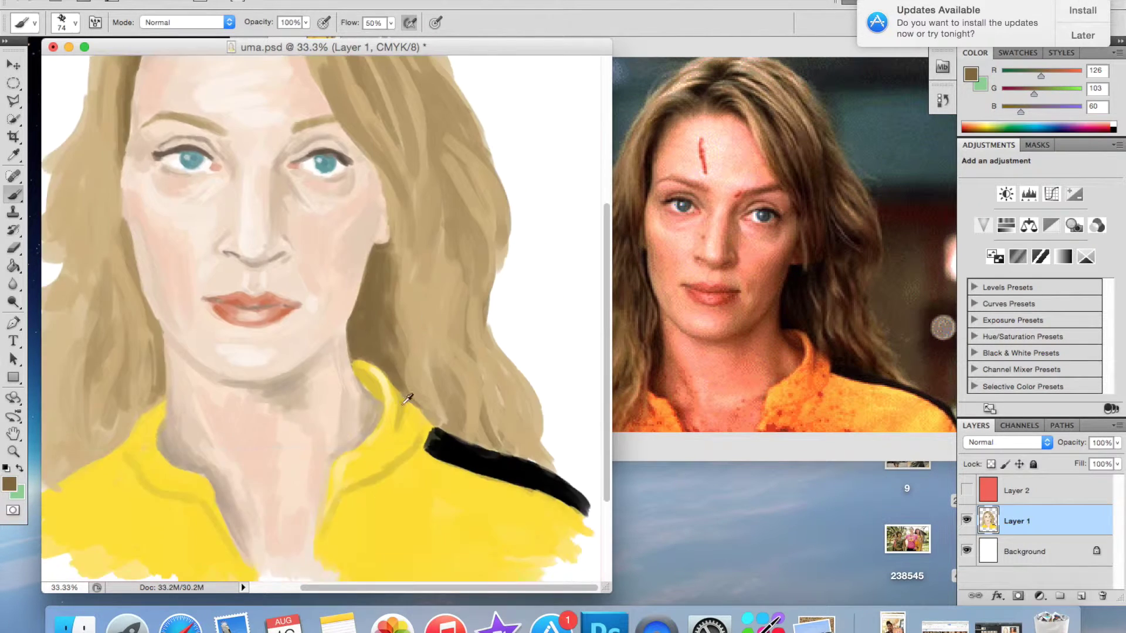
scroll(446, 367, up, 2)
alt+click(447, 365)
right_click(447, 402)
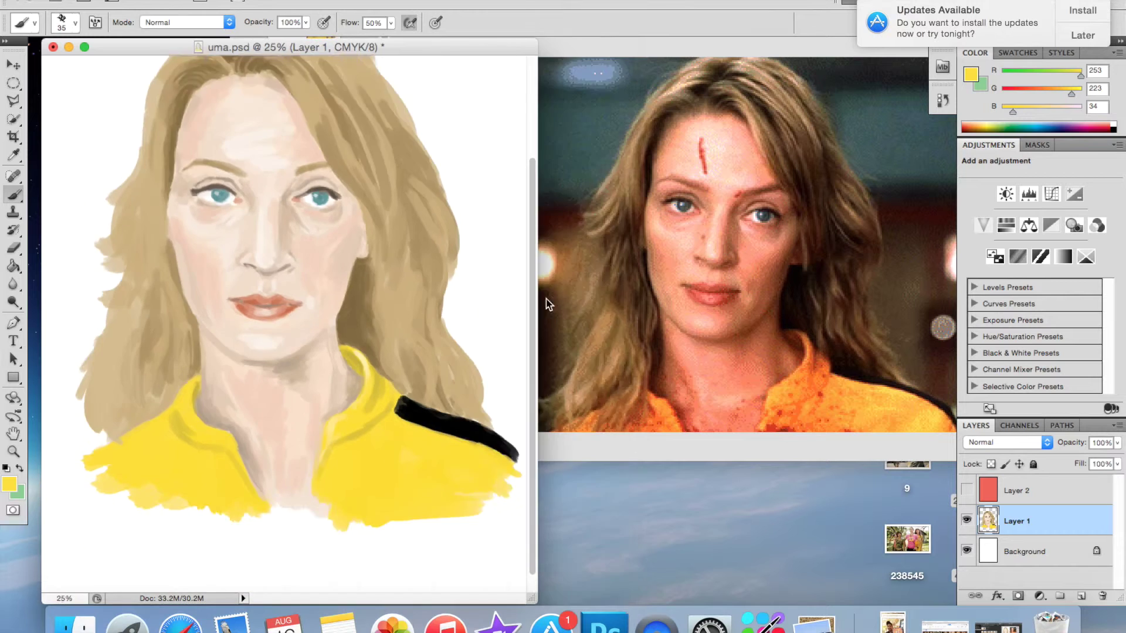
Darken the outer eye corners with brown liner and soften the skin beneath the eyes.
scroll(381, 411, up, 5)
alt+click(249, 304)
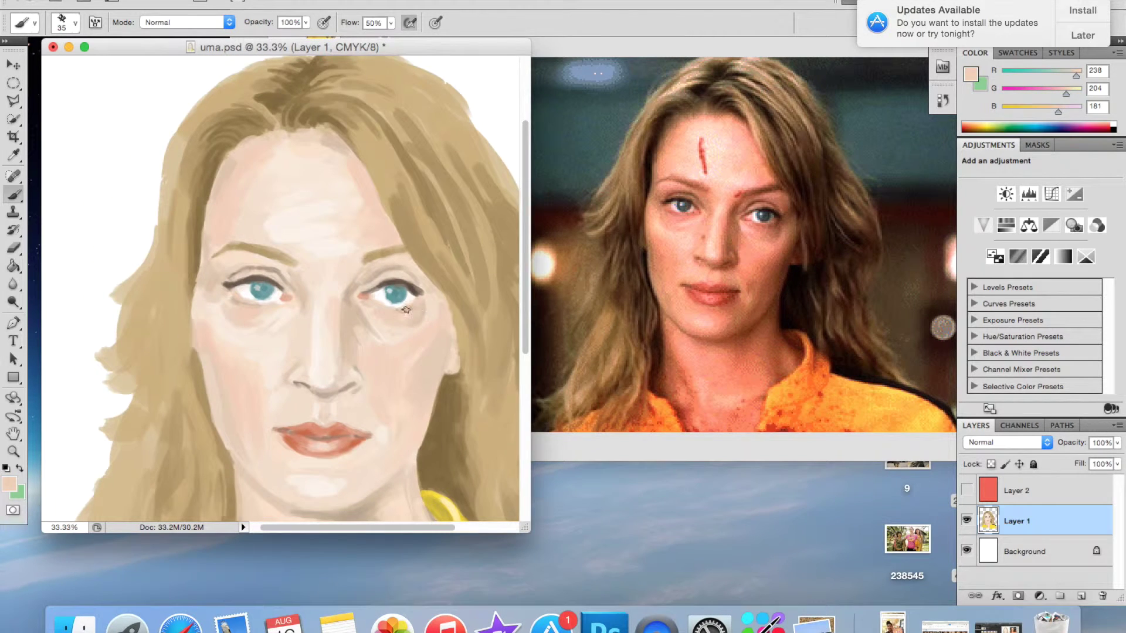
scroll(408, 294, down, 1)
alt+click(414, 259)
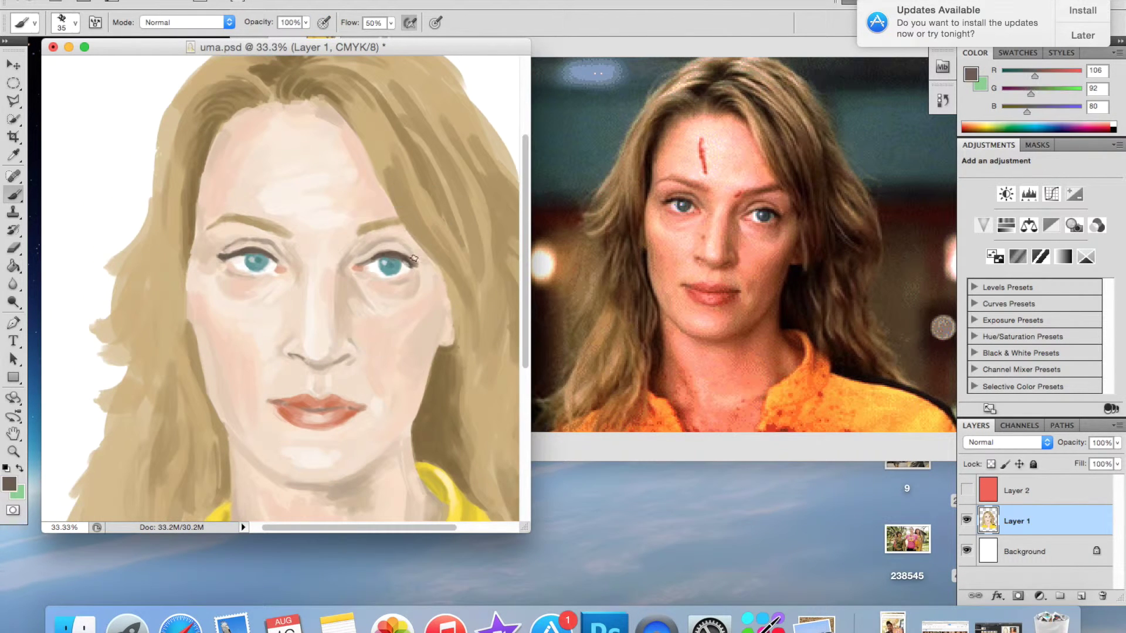
alt+click(423, 283)
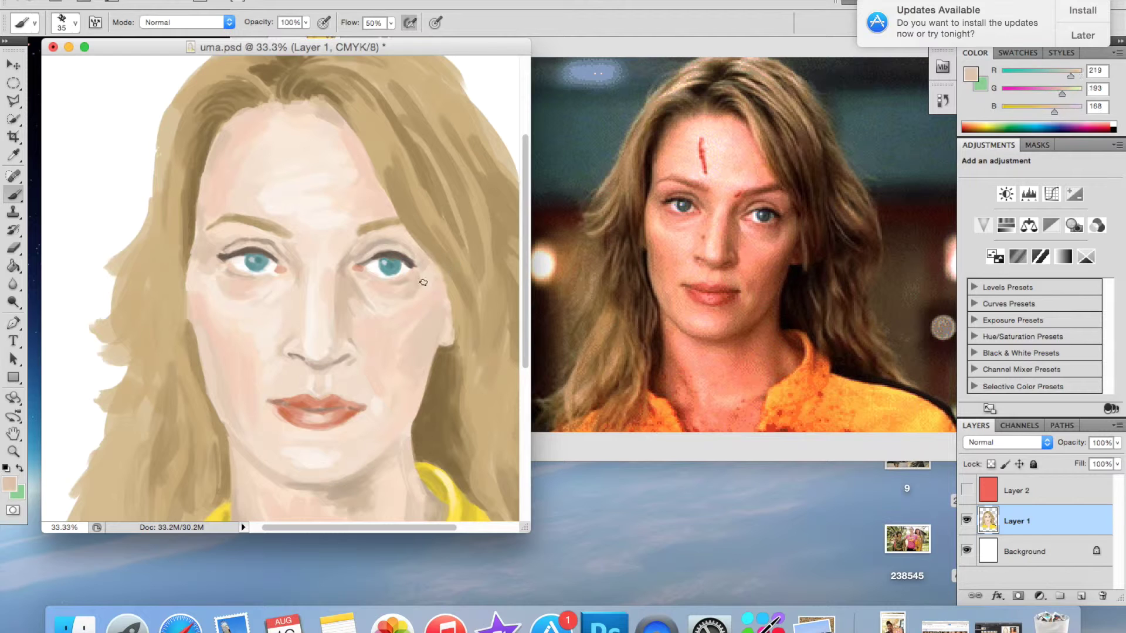
scroll(364, 311, down, 3)
alt+click(364, 352)
alt+click(379, 306)
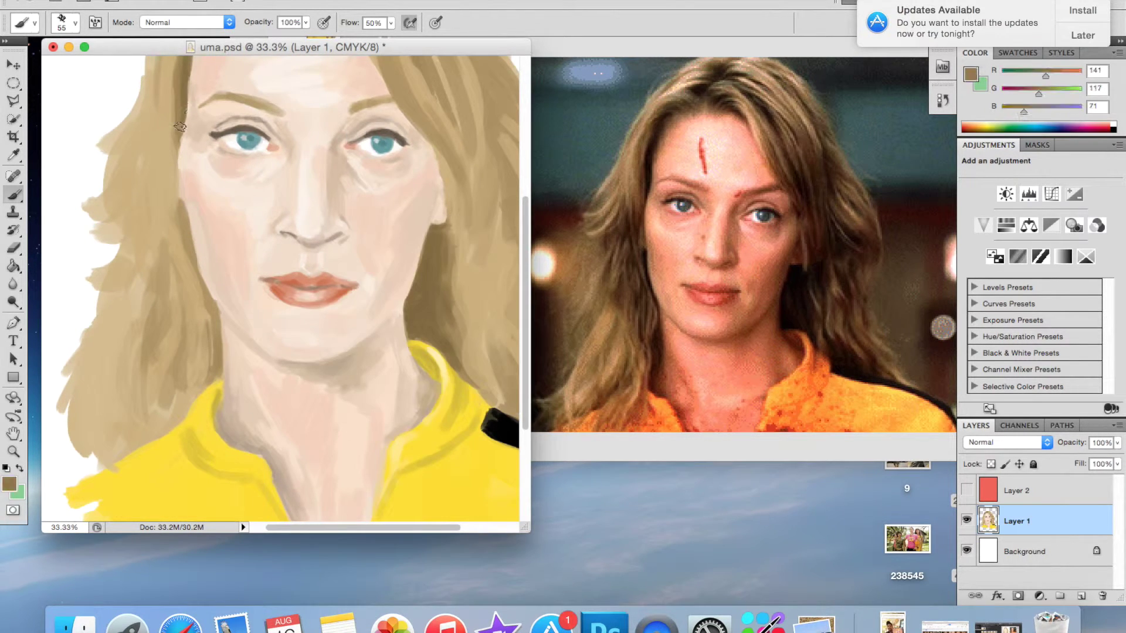
key(ctrl+minus)
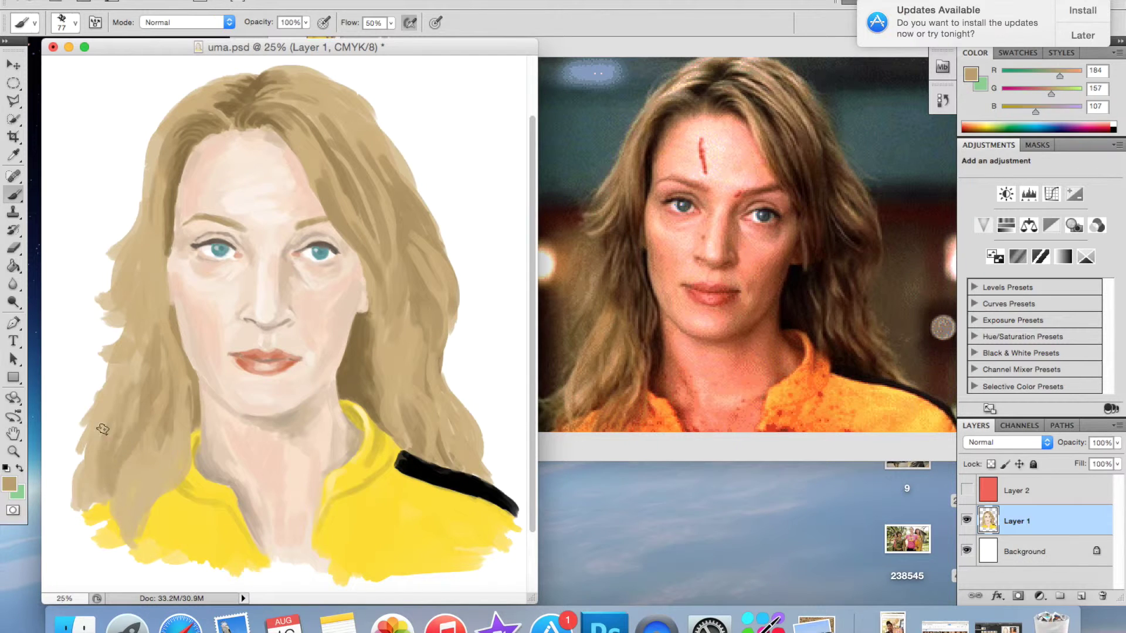
Paint darker and mid-tone strands into the hair, mostly on the right side.
alt+click(177, 324)
alt+click(176, 412)
drag(176, 412, 148, 494)
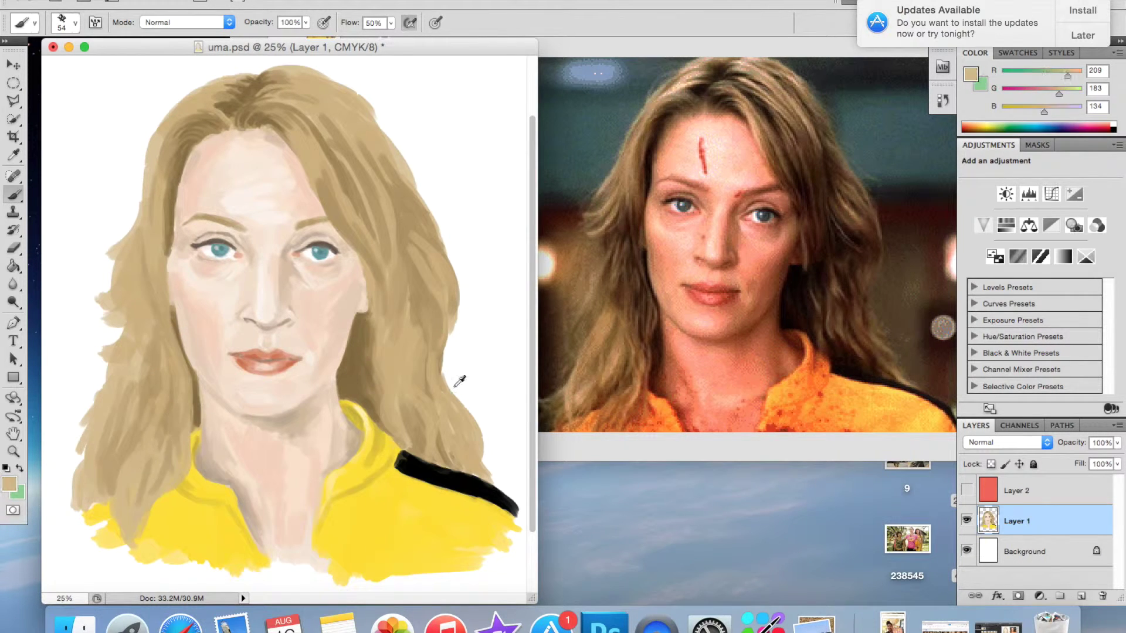
drag(411, 229, 405, 317)
drag(352, 181, 372, 110)
alt+click(387, 170)
drag(366, 269, 373, 330)
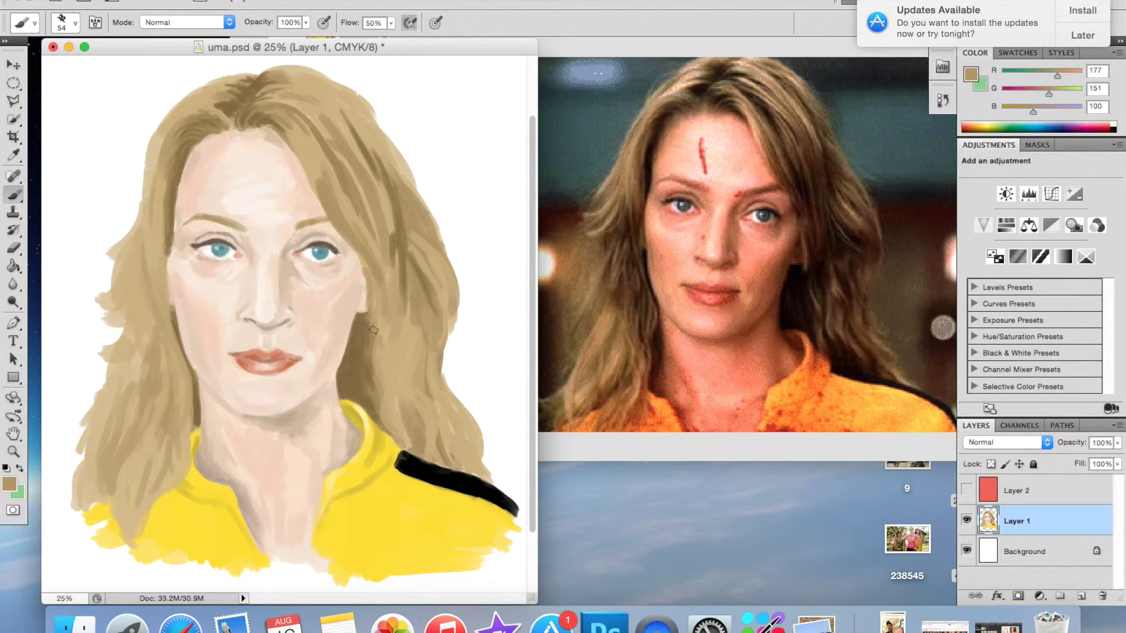
Fill the right hair above the black collar with dark strands.
alt+click(368, 283)
drag(414, 349, 417, 381)
drag(443, 308, 472, 463)
alt+click(405, 399)
mouse_move(404, 381)
mouse_down()
mouse_move(405, 451)
mouse_move(451, 469)
mouse_up()
drag(446, 410, 481, 475)
Darken the right-side hair strands further with a larger brush.
key(bracketright)
alt+click(472, 441)
mouse_move(408, 266)
mouse_down()
mouse_move(436, 305)
mouse_move(446, 346)
mouse_up()
drag(410, 246, 437, 334)
drag(405, 212, 446, 208)
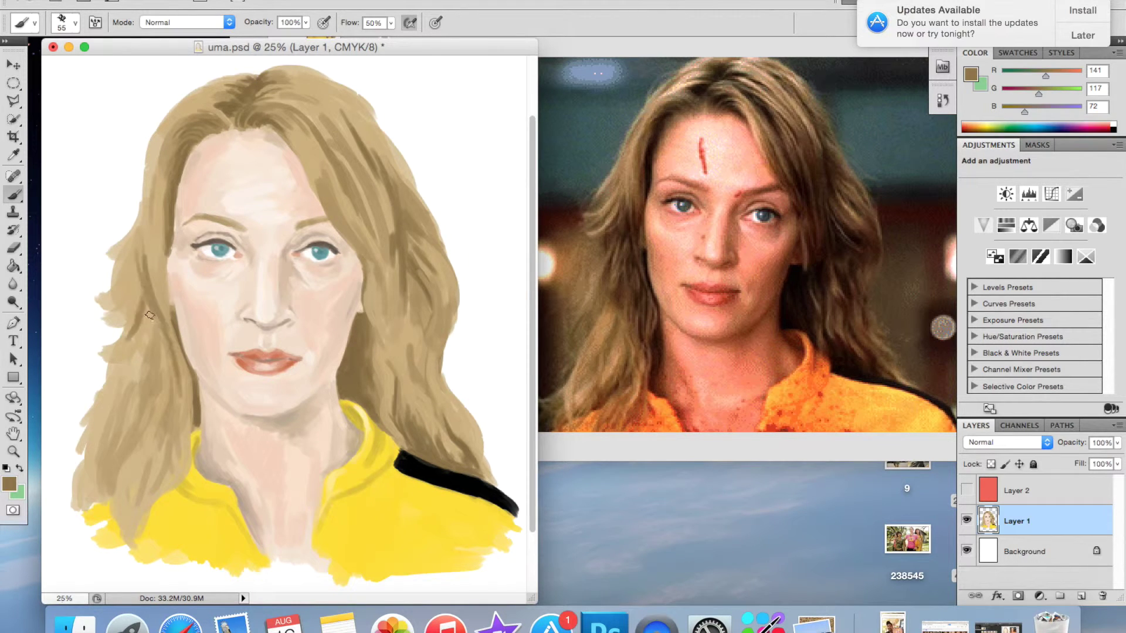
Darken the hair beside the left of the face and along the lower-left.
drag(128, 319, 135, 440)
drag(170, 334, 175, 434)
drag(155, 252, 164, 320)
alt+click(159, 260)
mouse_move(158, 260)
mouse_down()
mouse_move(167, 440)
mouse_move(120, 522)
mouse_up()
alt+click(149, 487)
drag(152, 478, 127, 560)
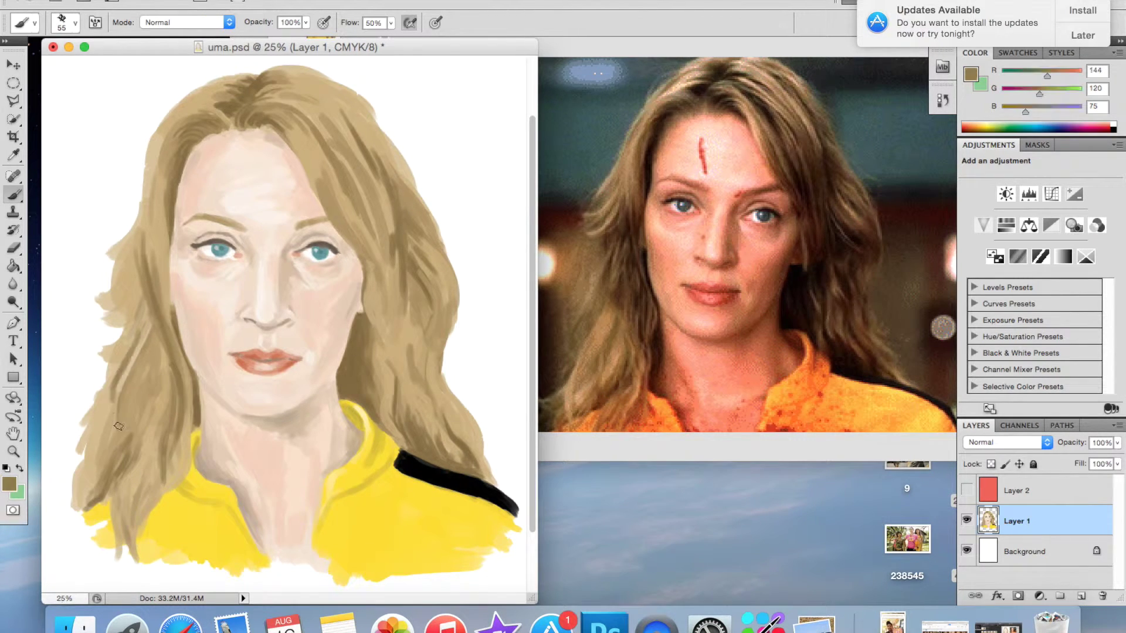
drag(118, 427, 126, 276)
Paint lighter strands along the left hair and lighten the top of the head.
alt+click(160, 221)
mouse_move(167, 317)
mouse_down()
mouse_move(161, 228)
mouse_move(170, 335)
mouse_up()
drag(183, 372, 176, 460)
alt+click(190, 445)
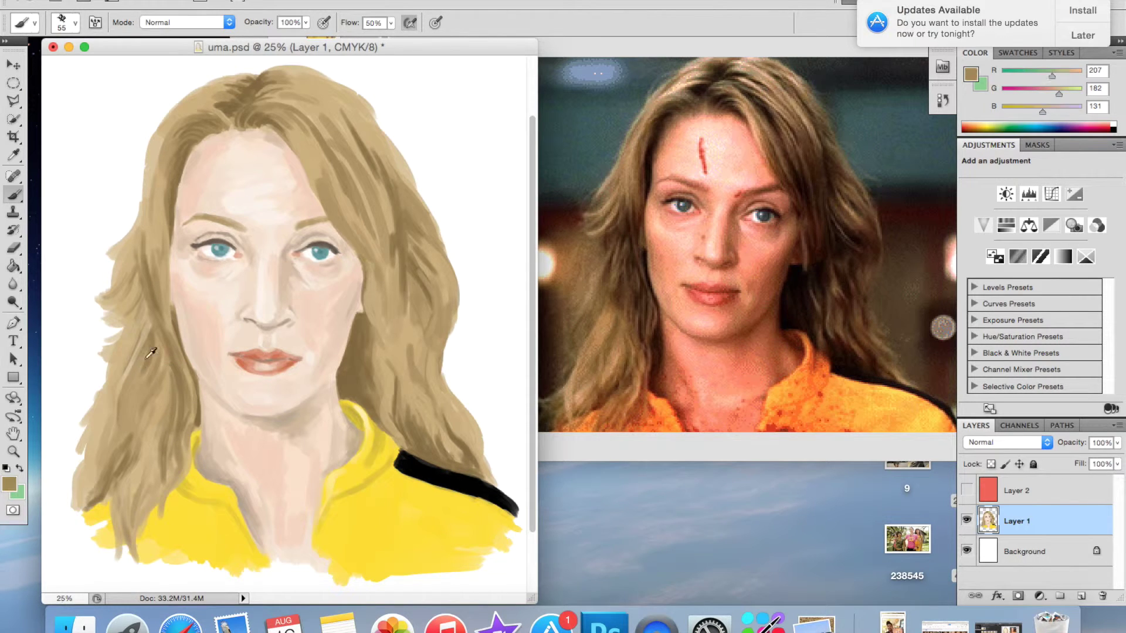
drag(100, 481, 140, 241)
alt+click(147, 160)
drag(275, 87, 282, 176)
Add darker strokes to the right hair strands and along the left hair.
alt+click(410, 364)
mouse_move(404, 358)
mouse_down()
mouse_move(407, 281)
mouse_move(419, 382)
mouse_up()
alt+click(378, 384)
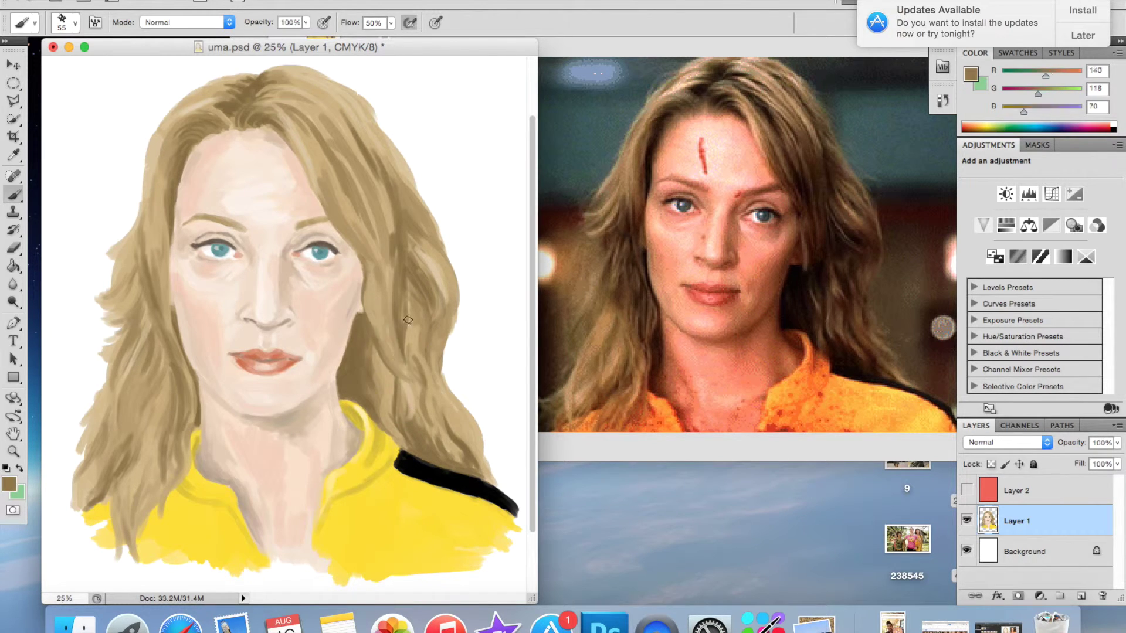
drag(408, 319, 381, 364)
alt+click(297, 107)
drag(148, 165, 88, 290)
drag(176, 126, 158, 229)
Add light strokes to the left hair and along the hair edge below the crown.
drag(155, 162, 153, 211)
alt+click(145, 178)
alt+click(305, 58)
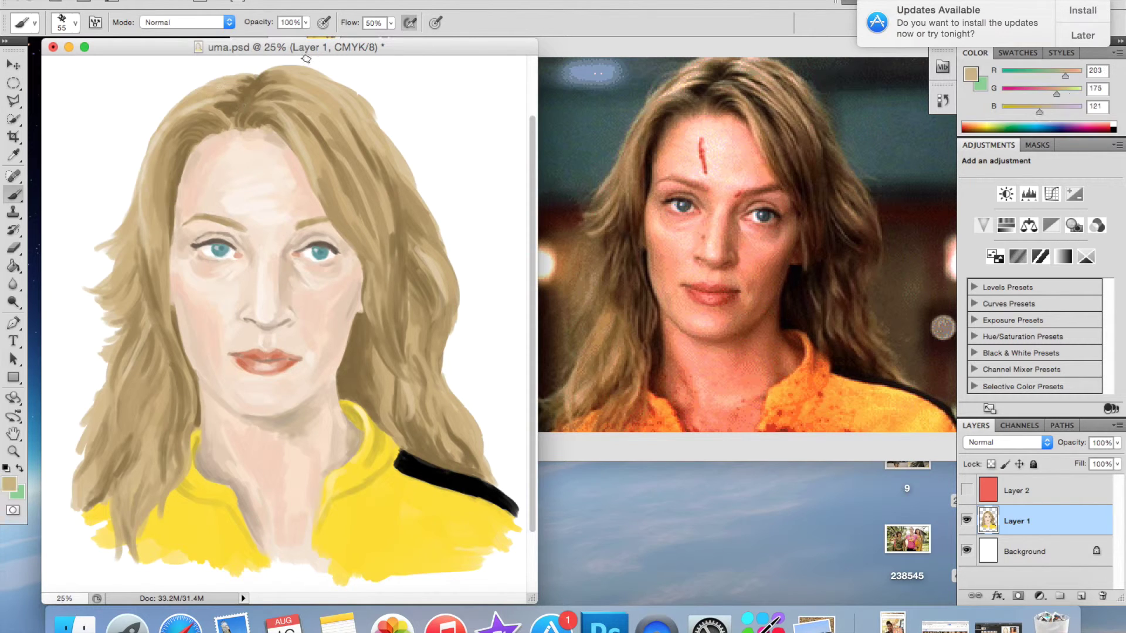
drag(313, 176, 339, 229)
alt+click(311, 155)
click(8, 484)
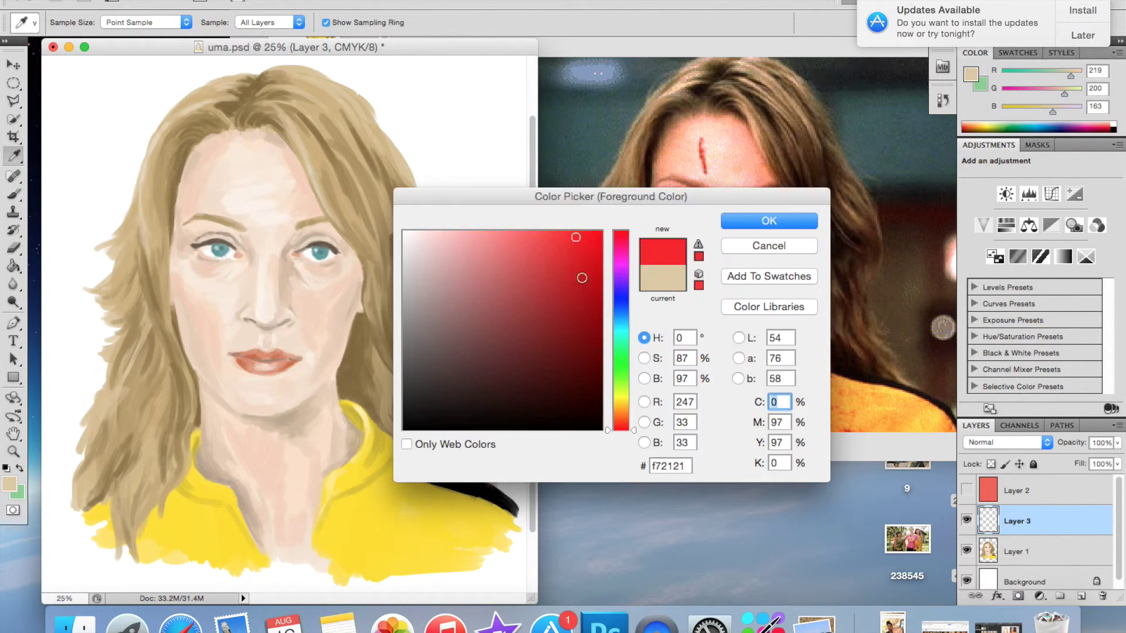
Paint a bright red cut down the forehead and small red marks on the face.
click(747, 218)
drag(240, 207, 236, 180)
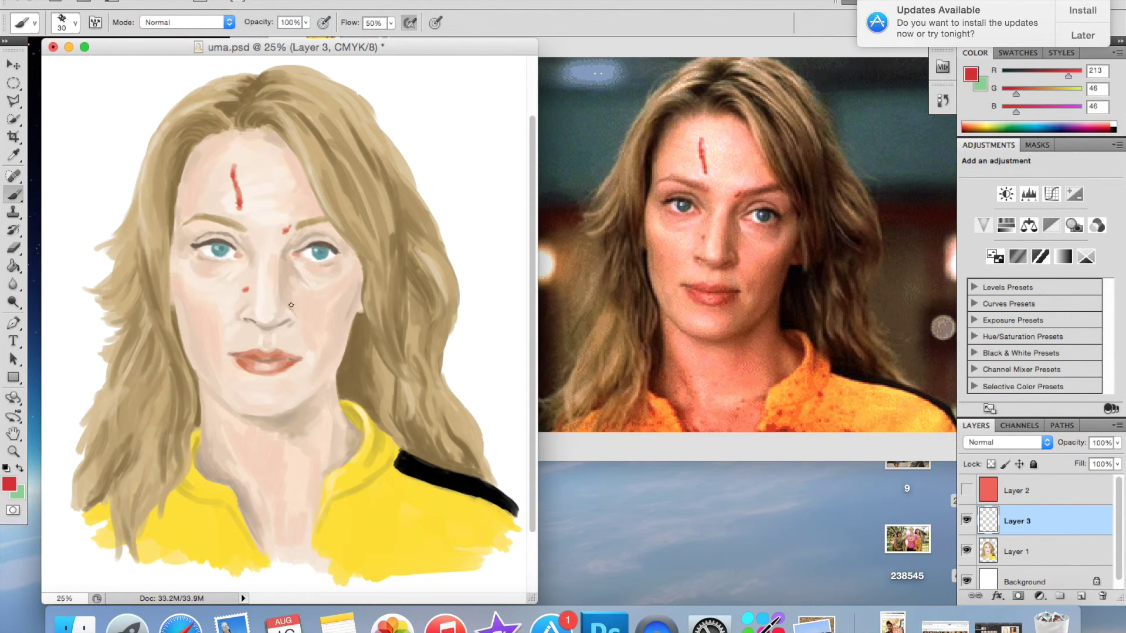
mouse_move(315, 444)
mouse_down()
mouse_move(320, 538)
mouse_move(337, 560)
mouse_move(369, 546)
mouse_up()
Dab red blood spatters across the yellow jacket and lower neck with smaller brushes.
right_click(431, 406)
key(Return)
drag(470, 440, 463, 449)
right_click(418, 406)
key(Return)
drag(252, 525, 273, 557)
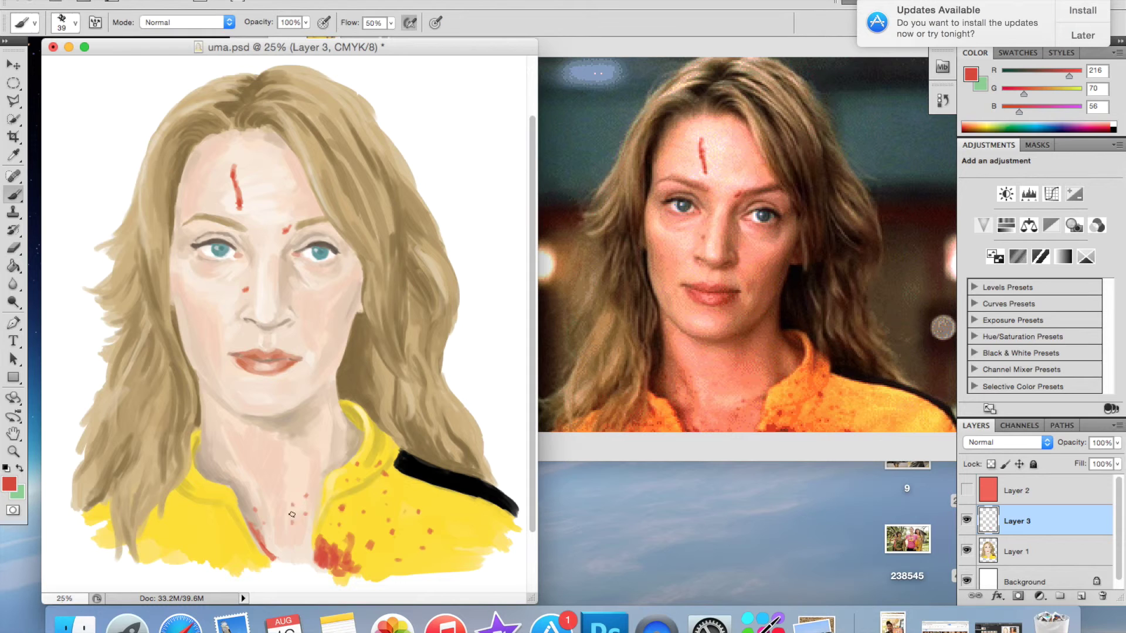
drag(199, 515, 196, 545)
Sample a darker red, then return to Layer 1 and sample the lip colour.
alt+click(343, 565)
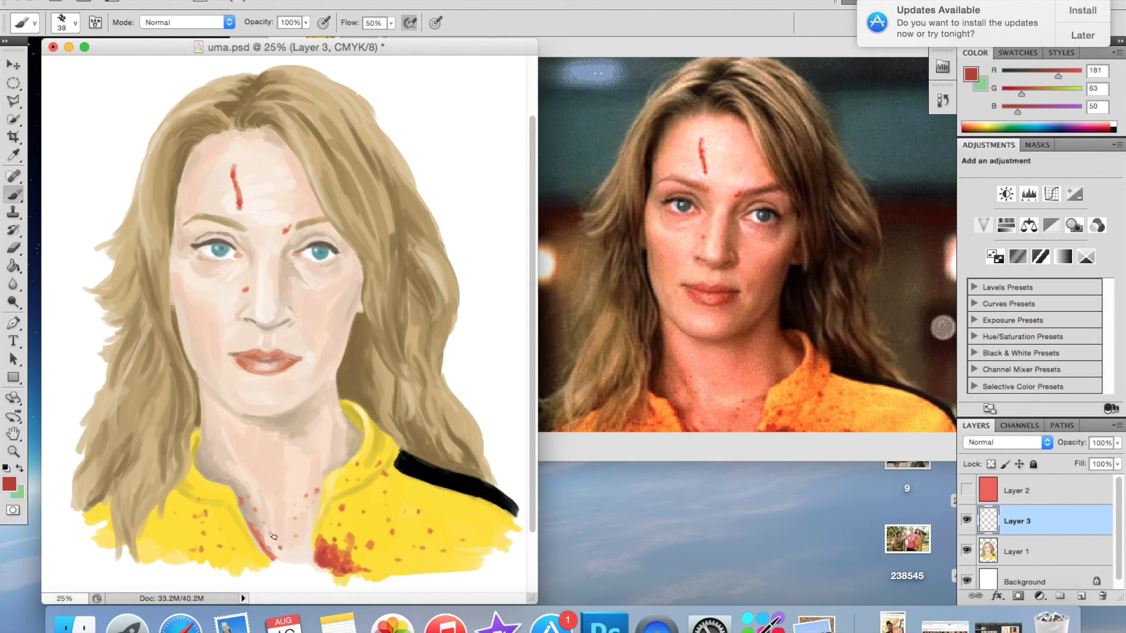
key(alt+[)
alt+click(295, 359)
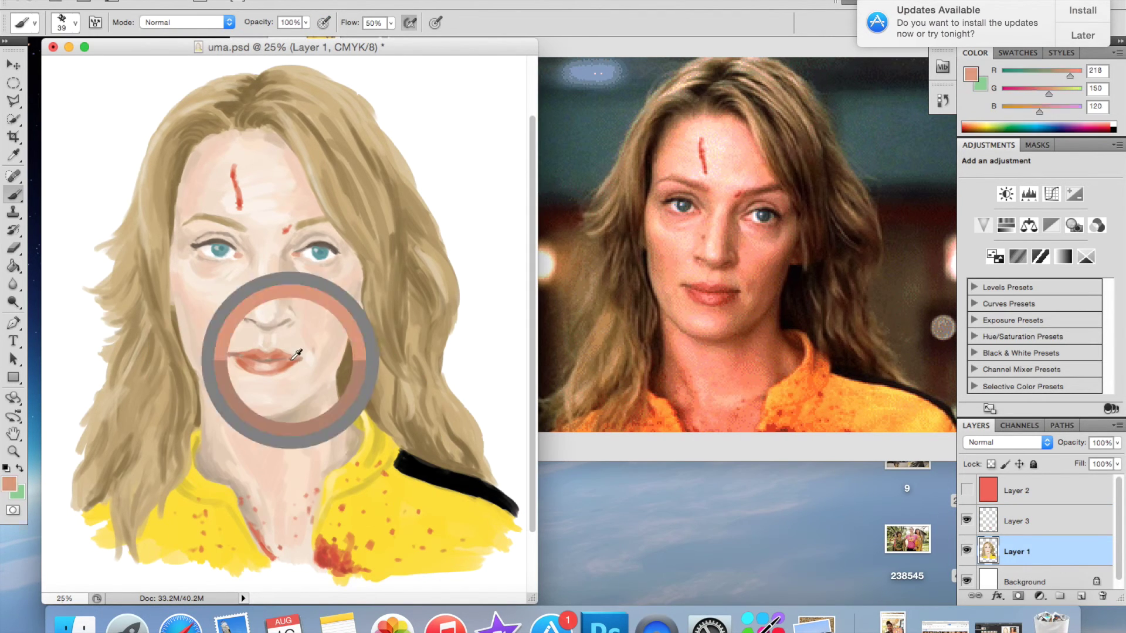
With a larger brush on Layer 1, sample cheek and lip tones, settling on soft coral.
alt+click(345, 330)
key(bracketright)
key(bracketright)
alt+click(279, 371)
alt+click(269, 346)
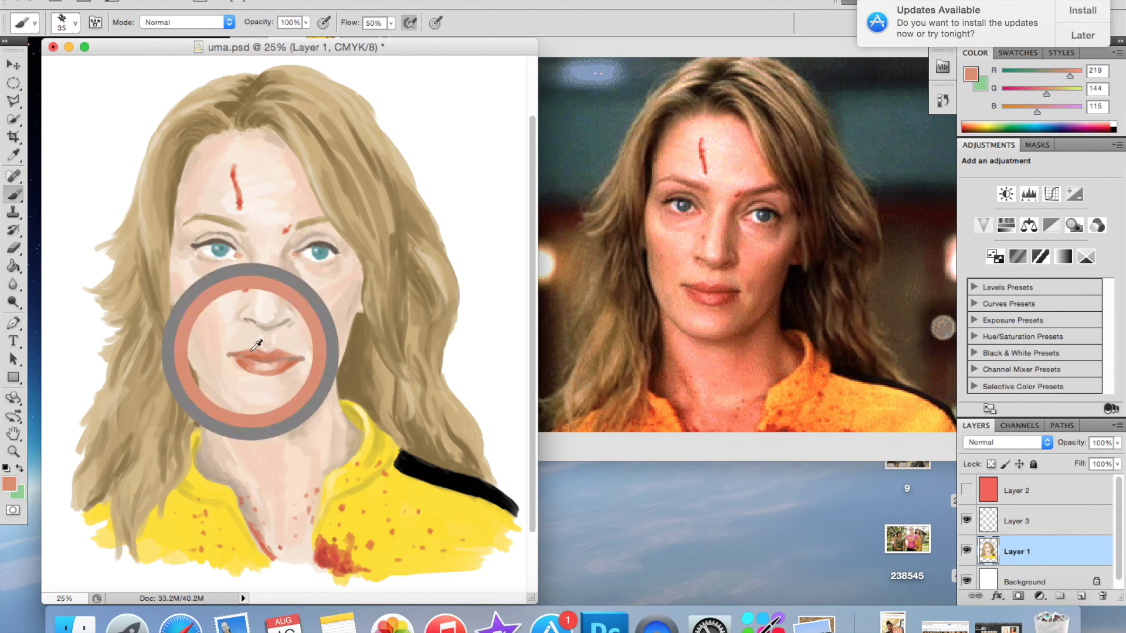